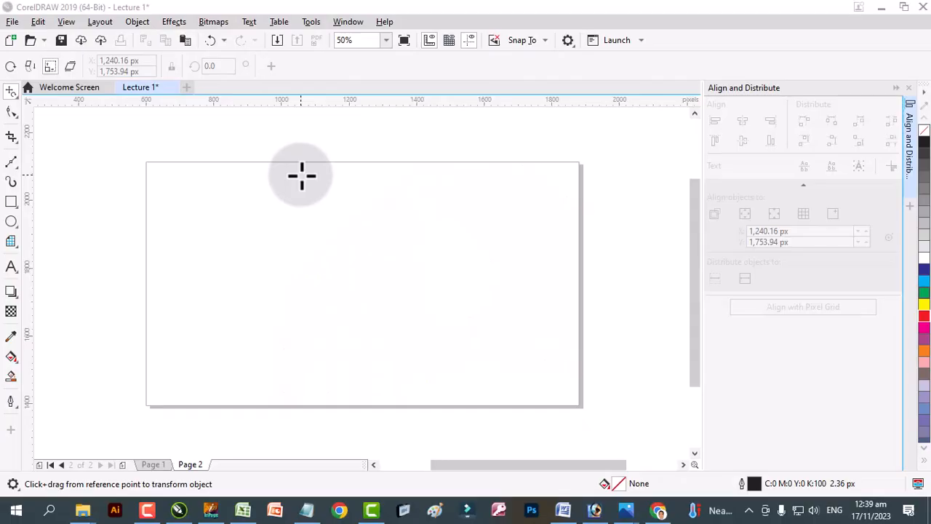
- Switch to the Google Docs course outline and highlight the topics of lectures 1 and 2
click(661, 512)
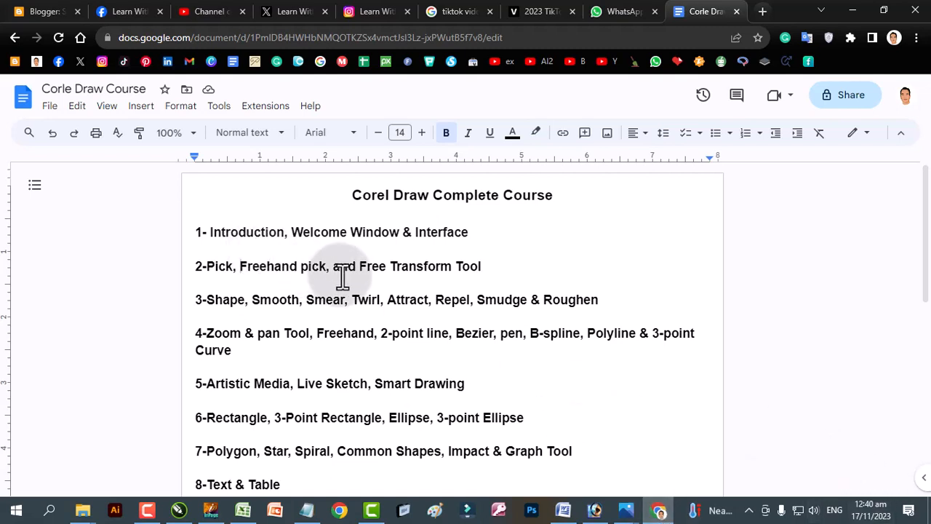
drag(209, 232, 490, 245)
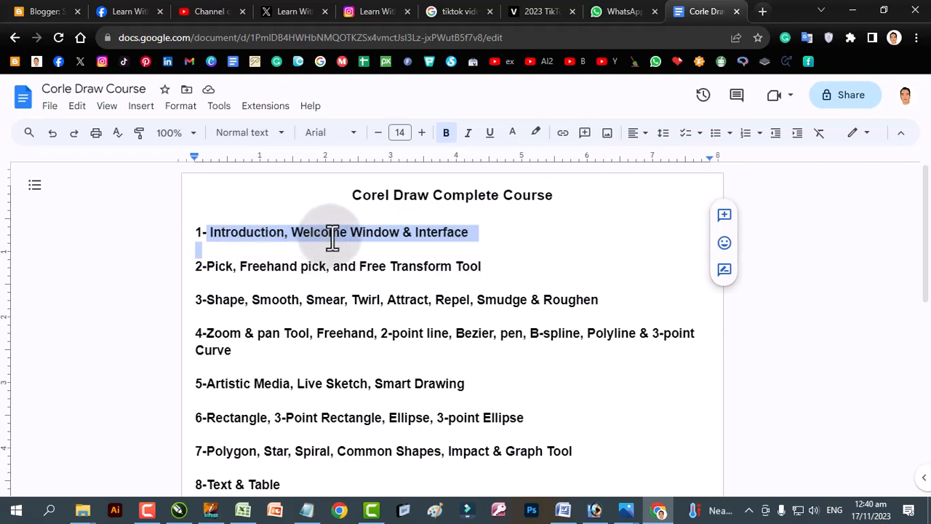
click(492, 238)
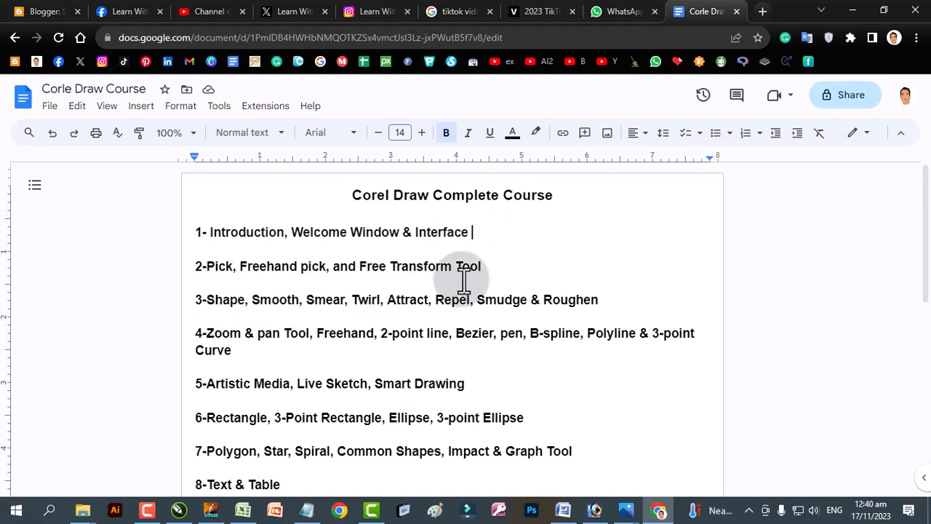
drag(489, 270, 230, 269)
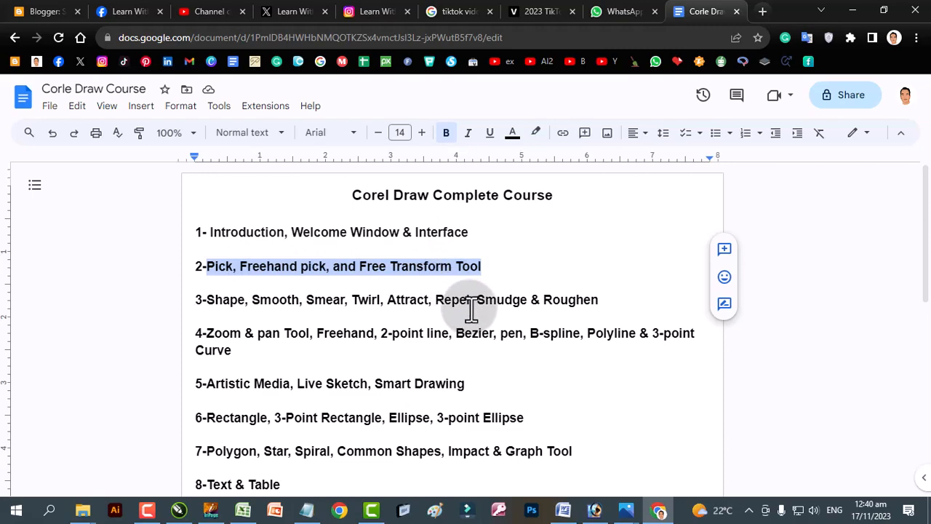
- Switch back to CorelDRAW and activate the Pick tool
click(178, 511)
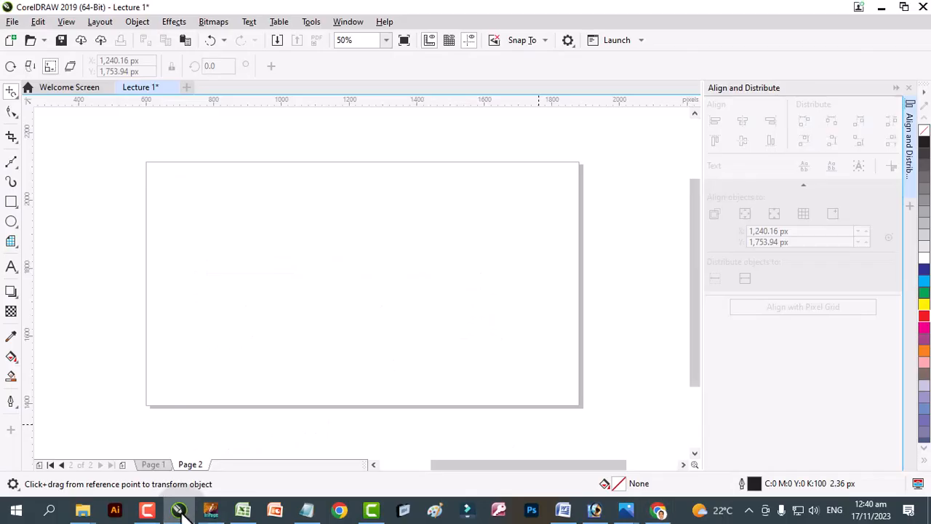
click(17, 100)
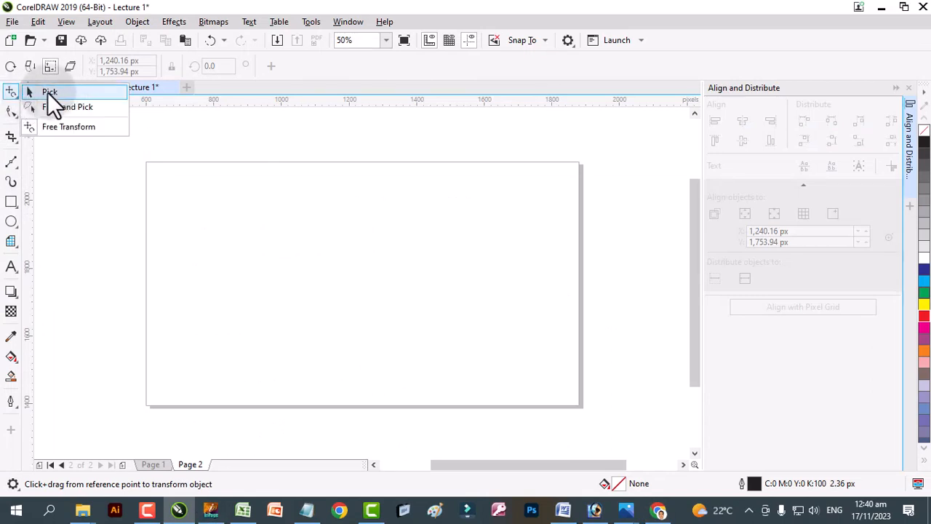
click(47, 91)
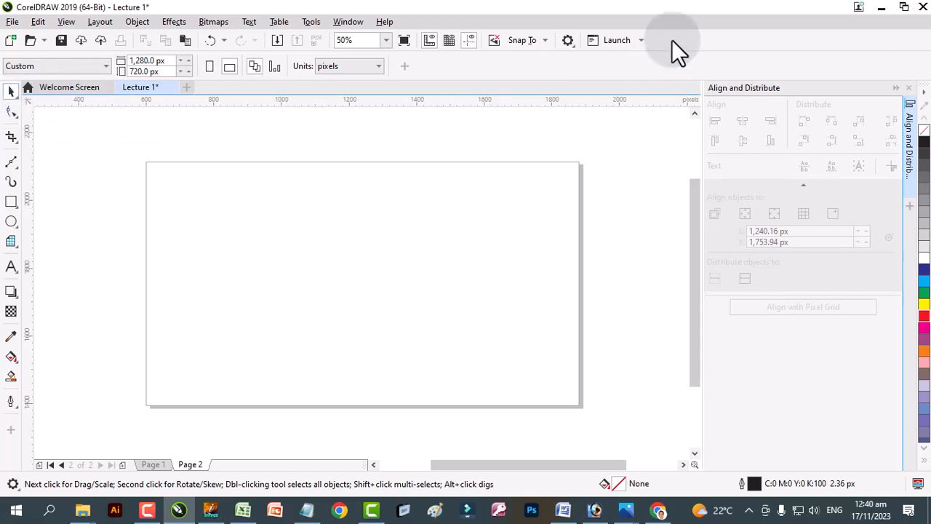
- Hide the Toolbox and show it again
click(338, 26)
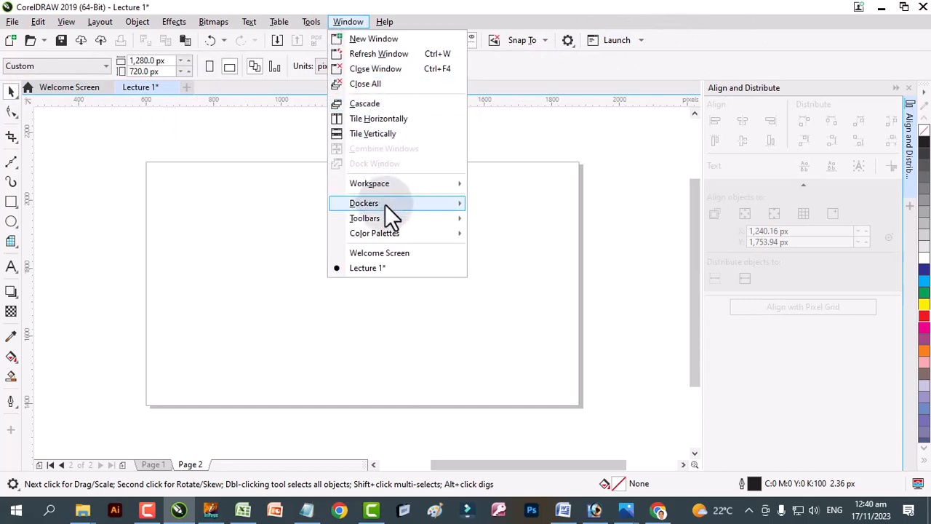
mouse_move(390, 223)
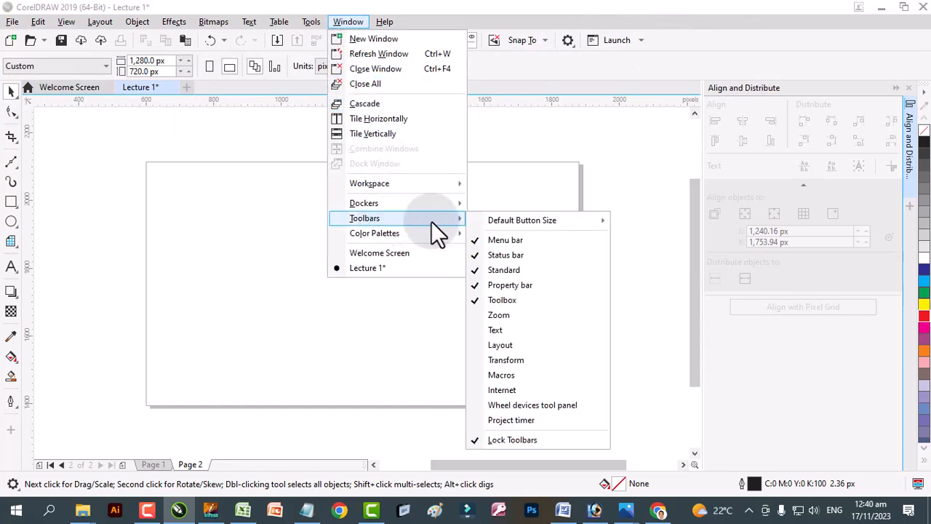
click(500, 299)
click(356, 21)
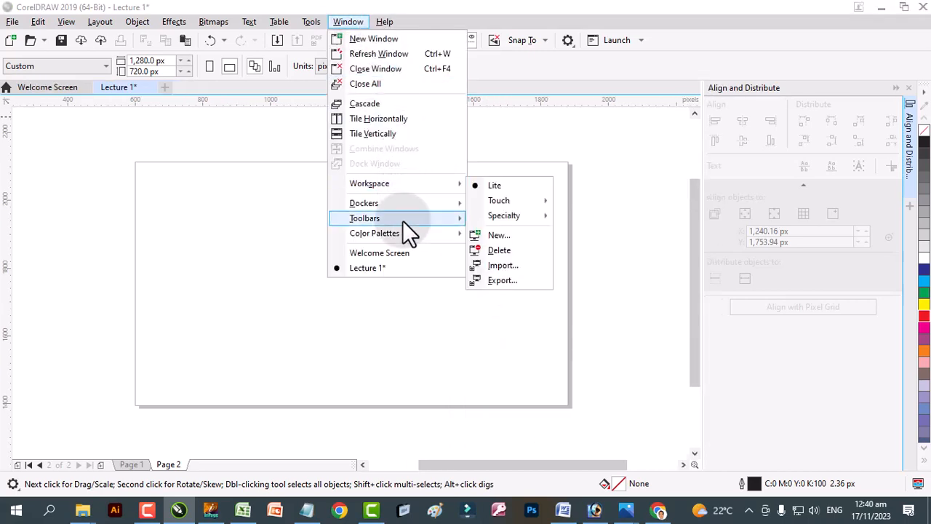
mouse_move(402, 218)
click(523, 299)
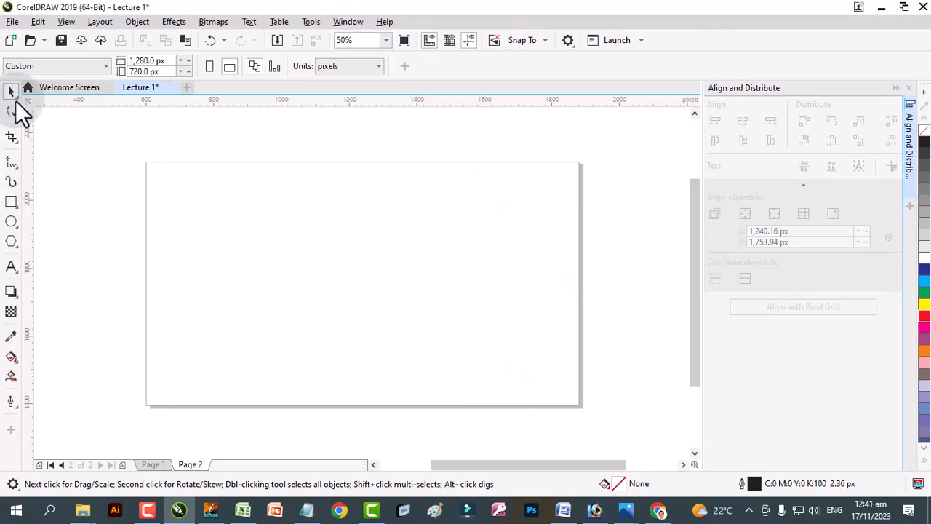
click(19, 100)
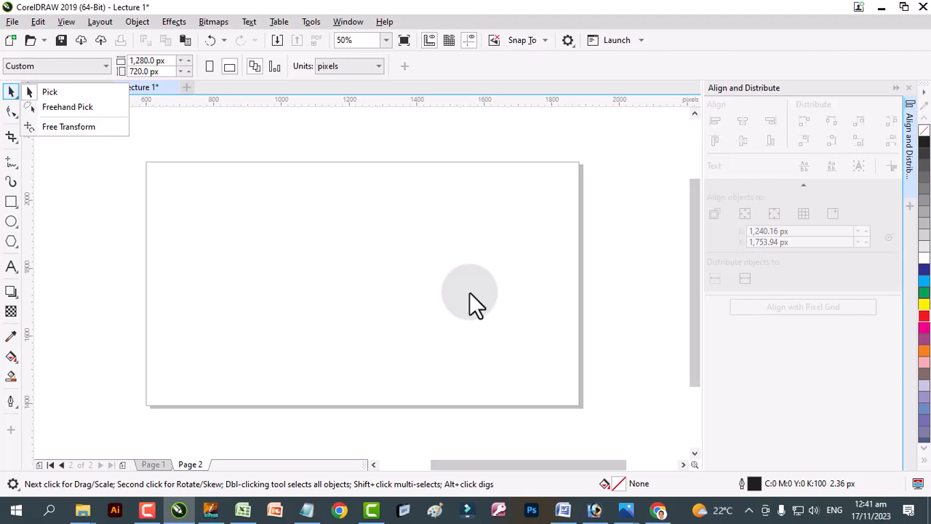
click(360, 227)
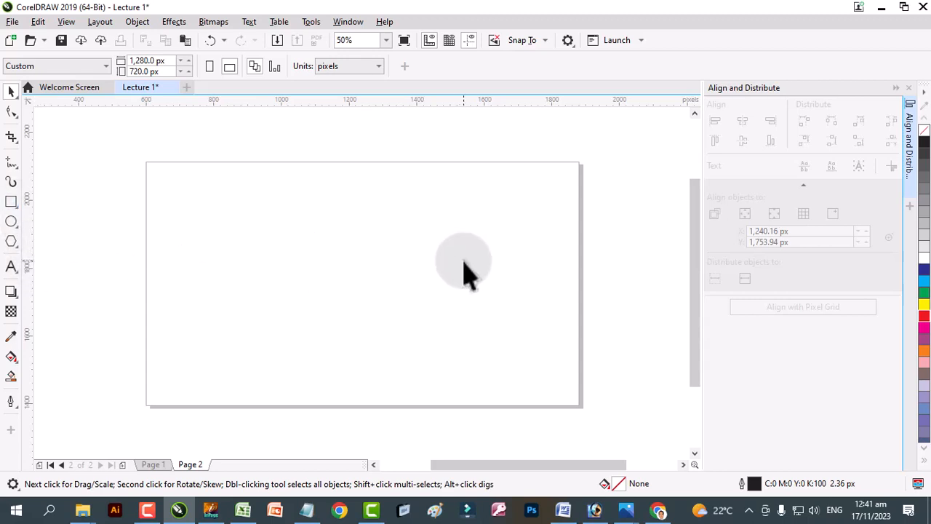
- Draw a rectangle about 335 by 293 px, an adjoining one about 288 by 293 px, and a small one about 131 by 98 px inside the first
key(F6)
mouse_move(220, 210)
mouse_down()
mouse_move(306, 298)
mouse_move(336, 310)
mouse_up()
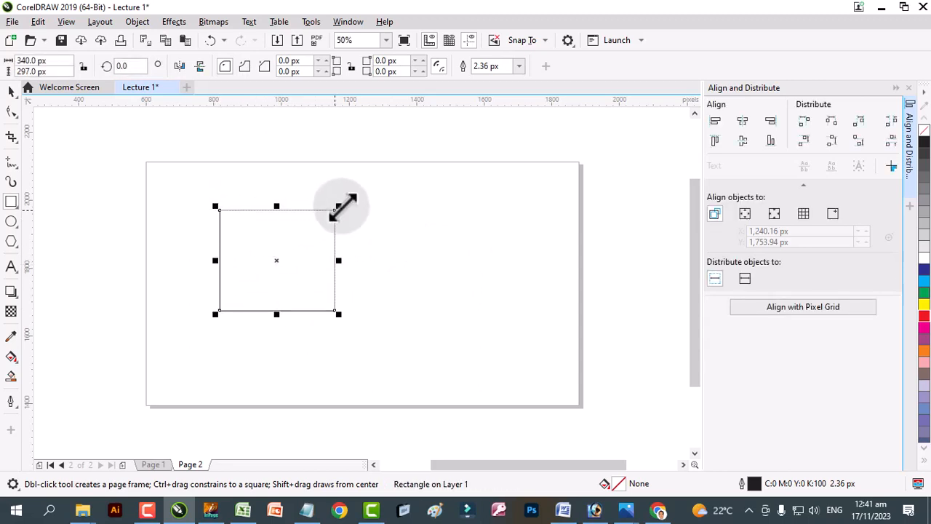
drag(343, 207, 431, 312)
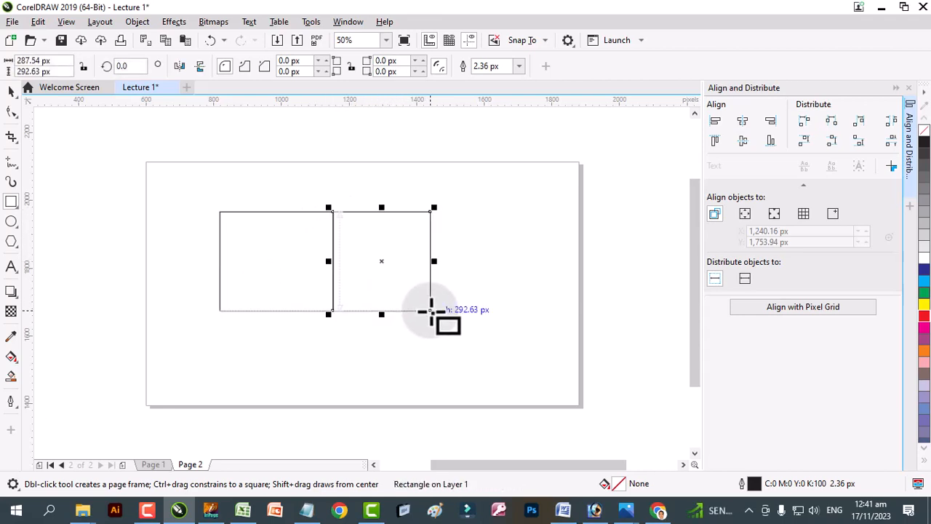
drag(255, 224, 305, 265)
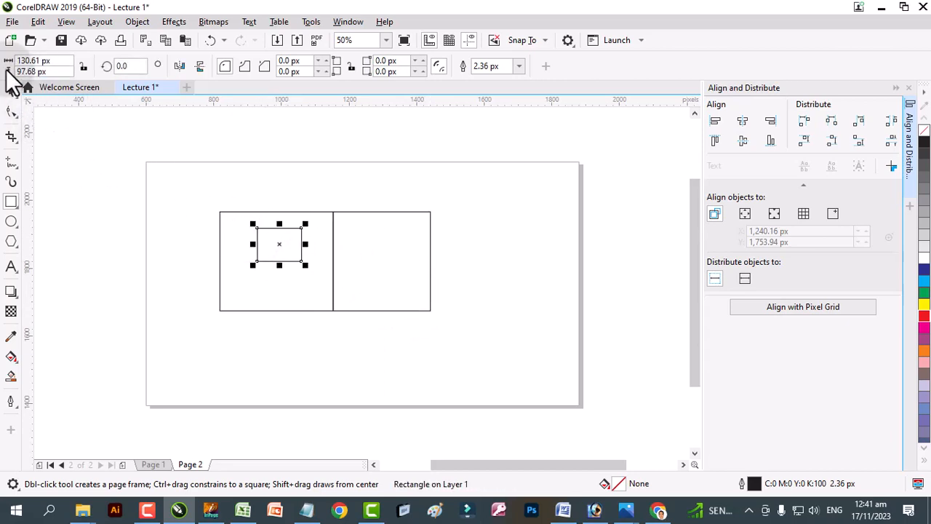
- Delete the small inner rectangle and the adjoining second rectangle, keeping only the first one
click(10, 92)
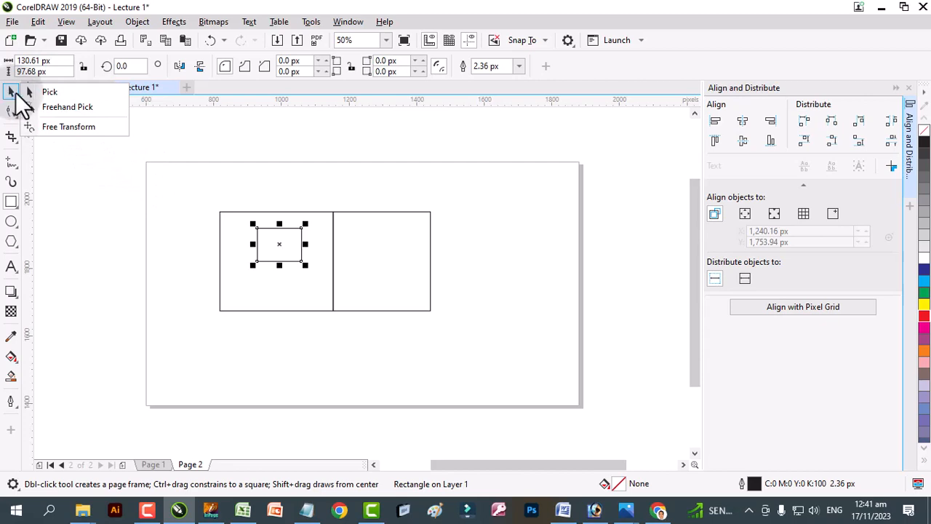
click(43, 91)
click(280, 253)
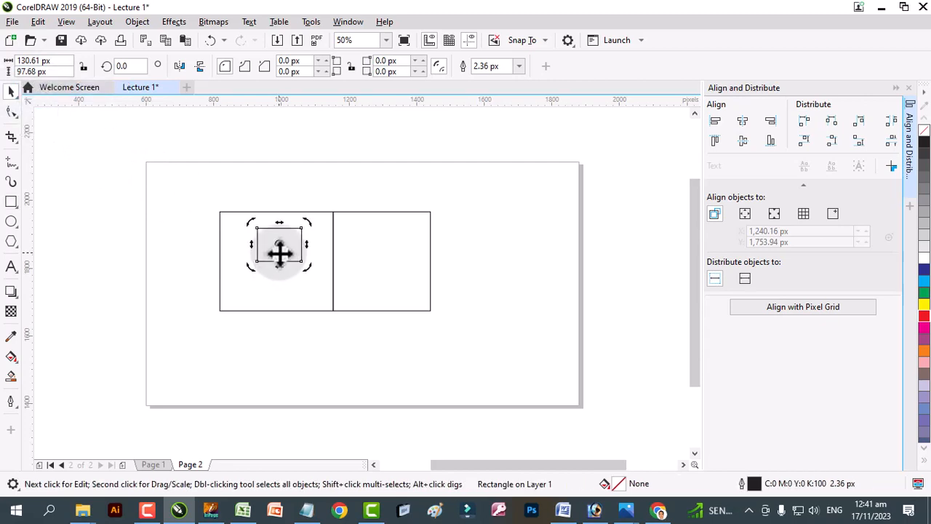
key(Delete)
click(366, 264)
key(Delete)
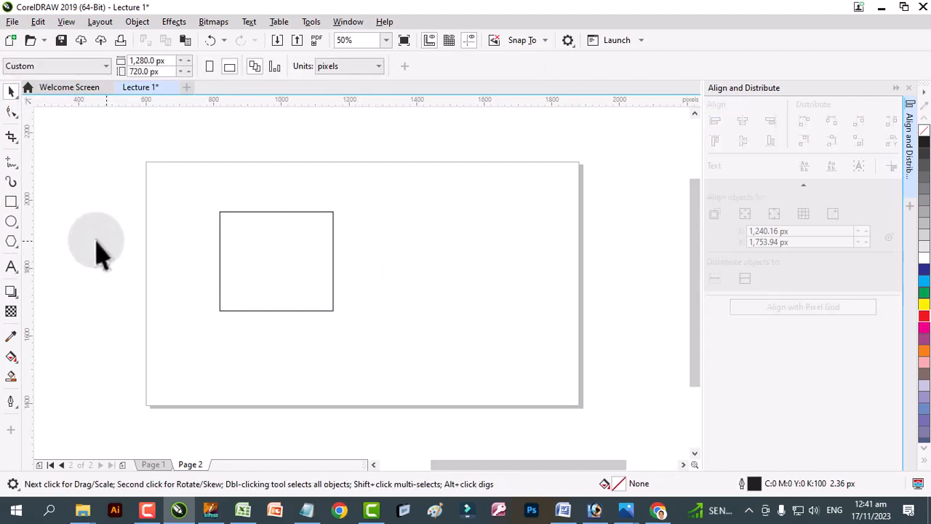
- Draw an ellipse about 335 by 270 px beside the rectangle, and select each shape in turn with the Pick tool
click(13, 226)
drag(395, 230, 516, 329)
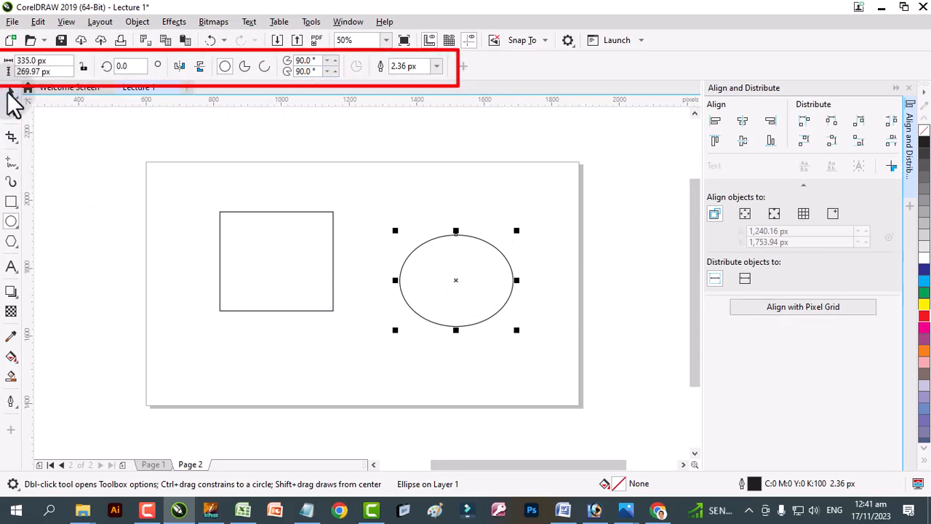
click(10, 95)
click(451, 267)
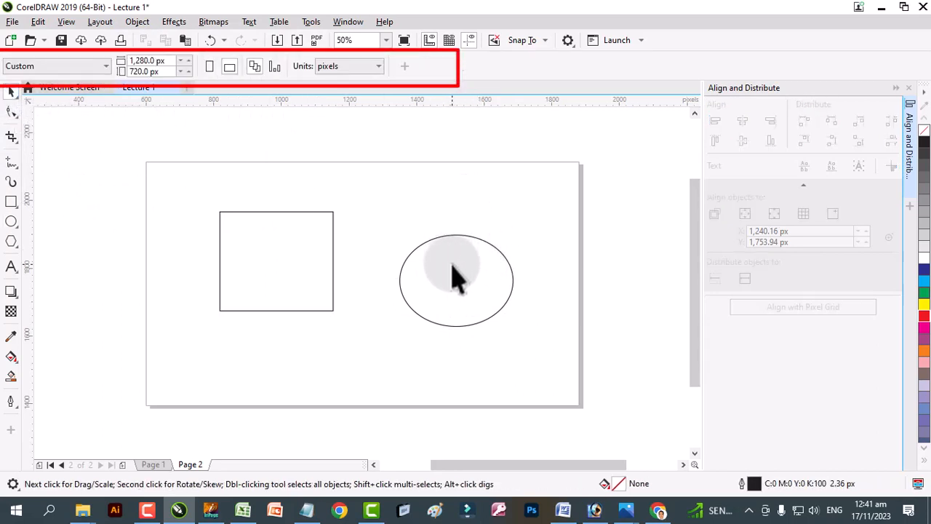
click(452, 266)
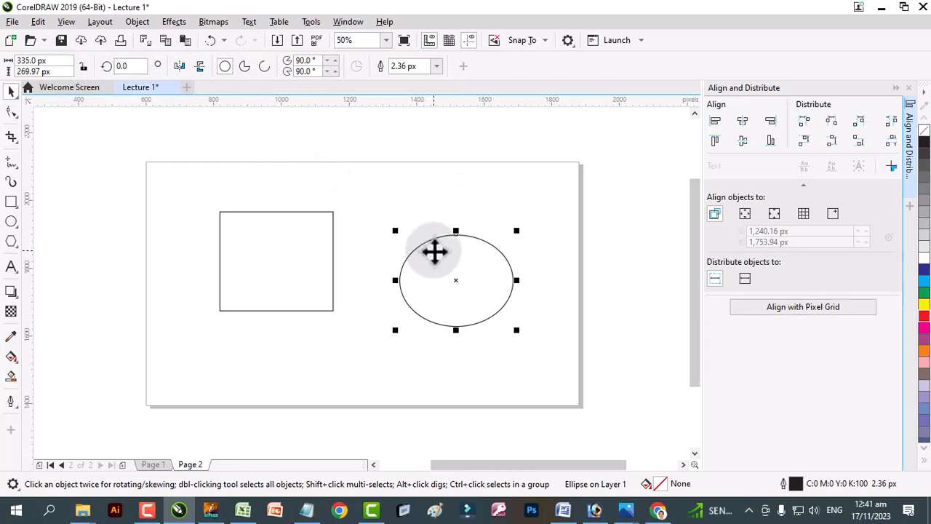
click(260, 245)
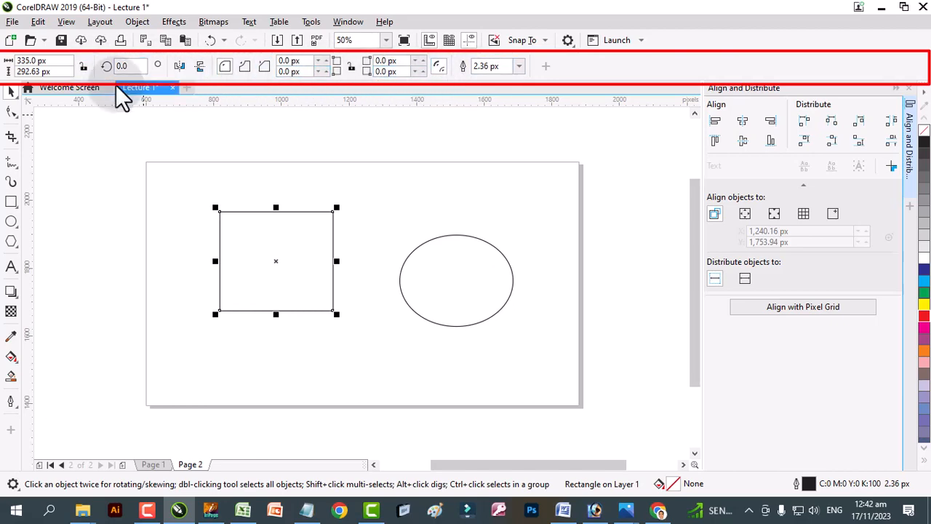
- Look at the Welcome Screen and return to page 2 of the Lecture 1 document
click(65, 88)
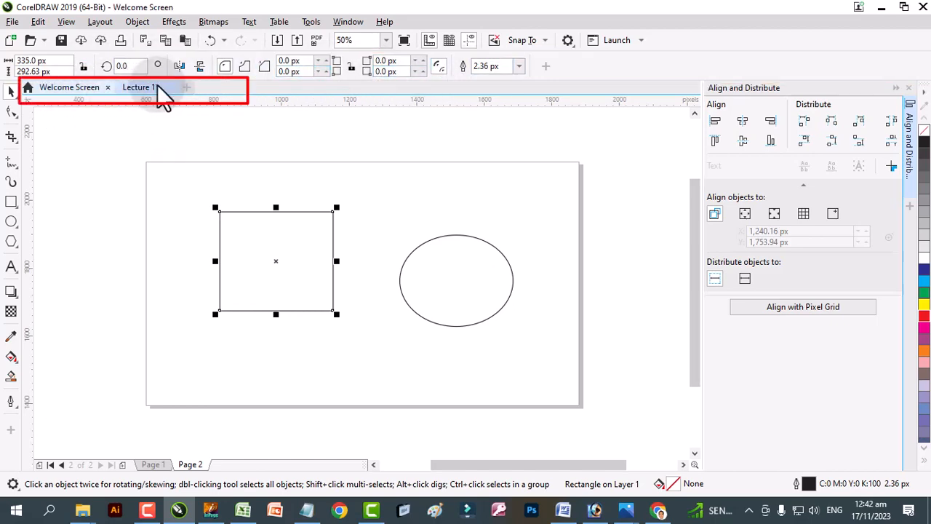
click(159, 88)
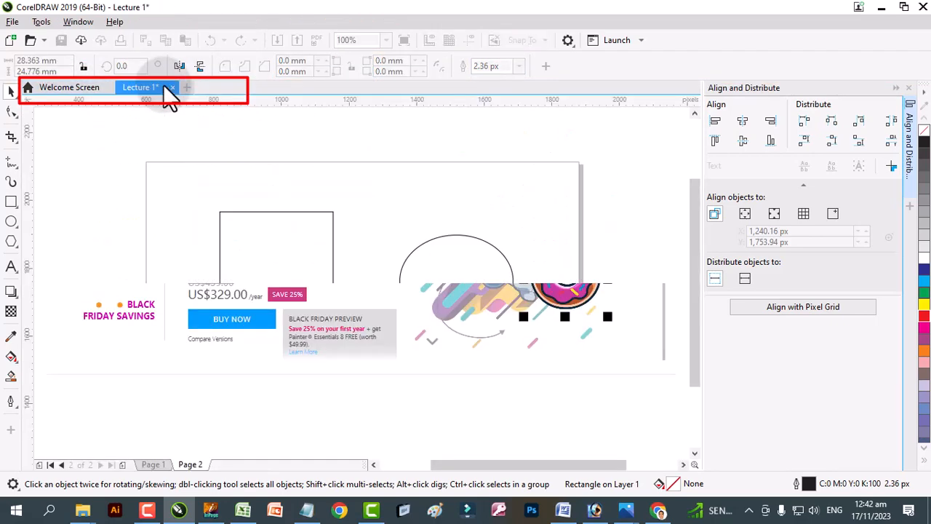
click(193, 465)
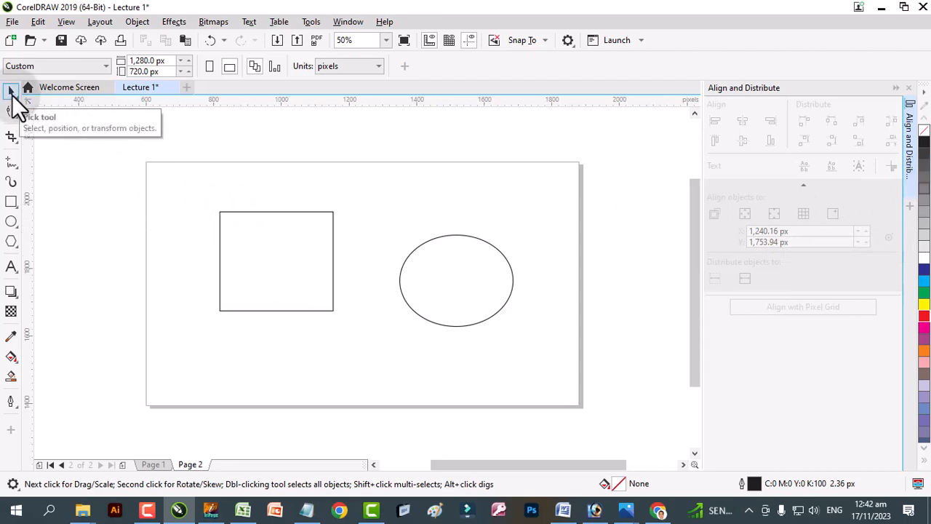
- Scale the rectangle up from two opposite corners and narrow it from one side, to about 376 by 365 px
click(268, 265)
scroll(222, 208, up, 2)
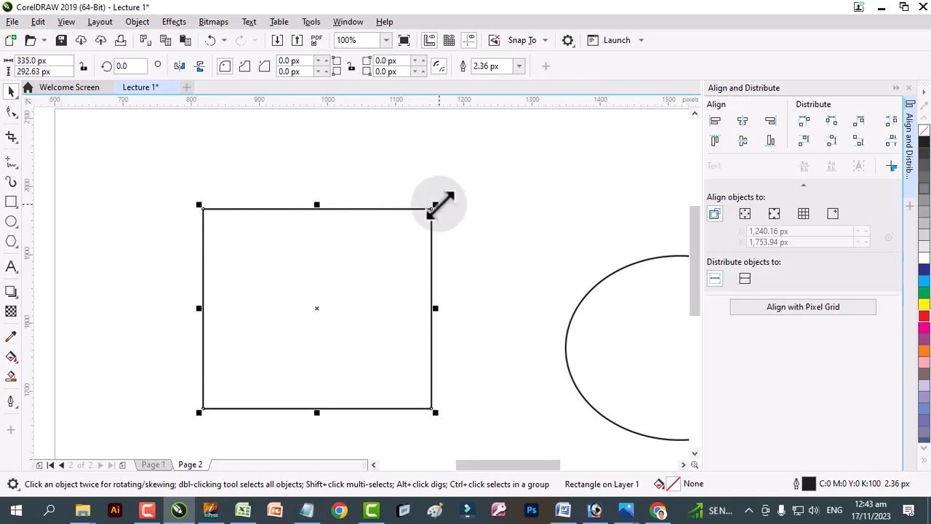
drag(440, 204, 481, 179)
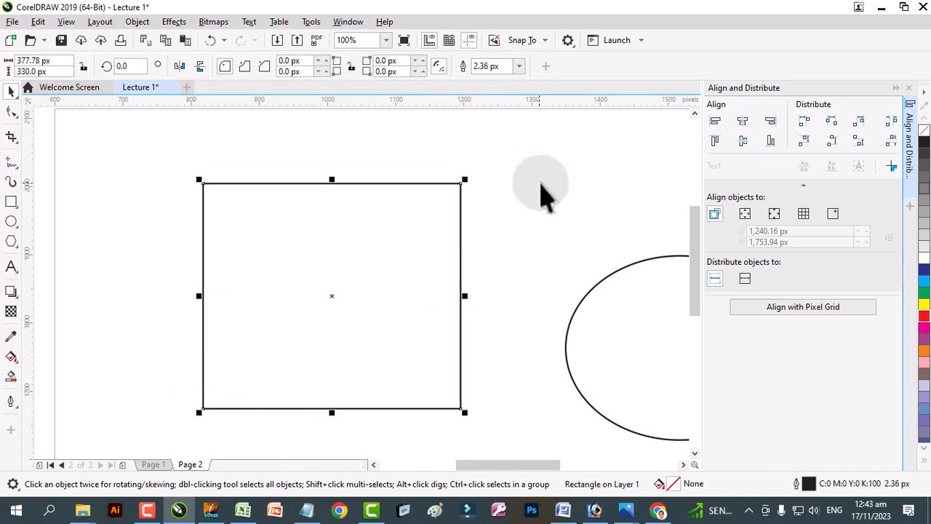
mouse_move(468, 182)
mouse_down()
mouse_move(497, 153)
mouse_move(472, 175)
mouse_move(479, 167)
mouse_up()
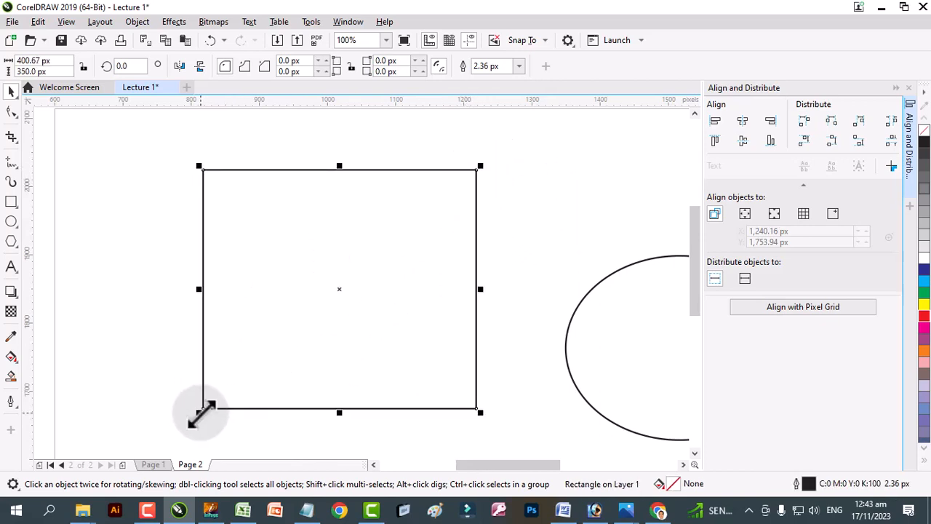
drag(202, 408, 178, 428)
drag(480, 294, 451, 291)
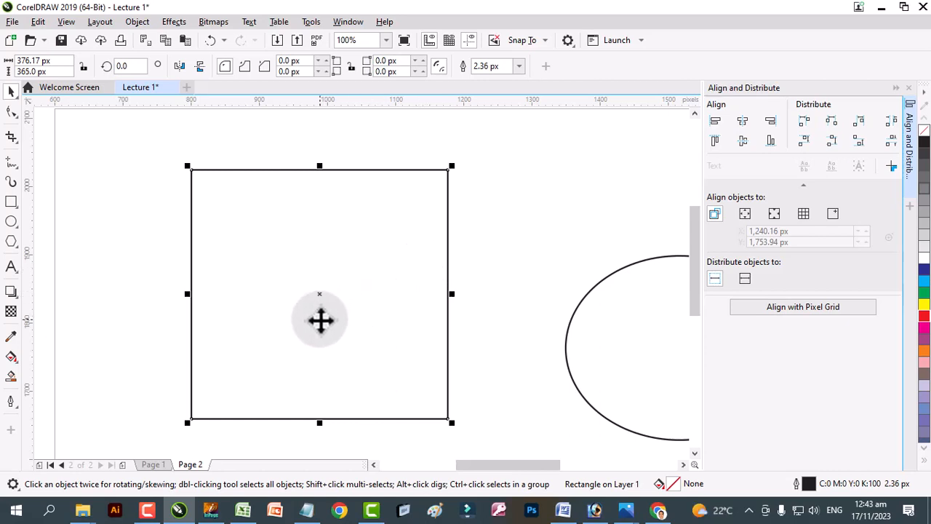
- Rotate the rectangle freehand around its centre to an angle of about 269.4 degrees
click(324, 288)
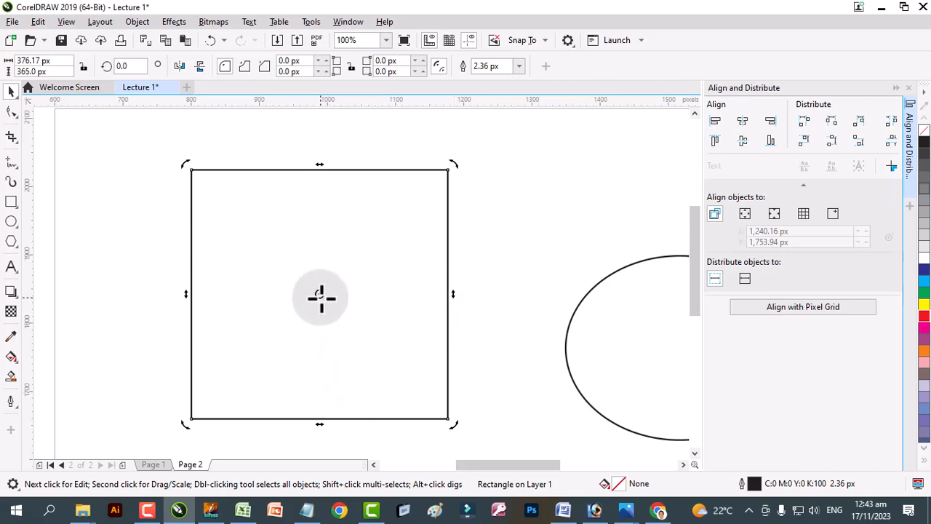
scroll(315, 307, up, 5)
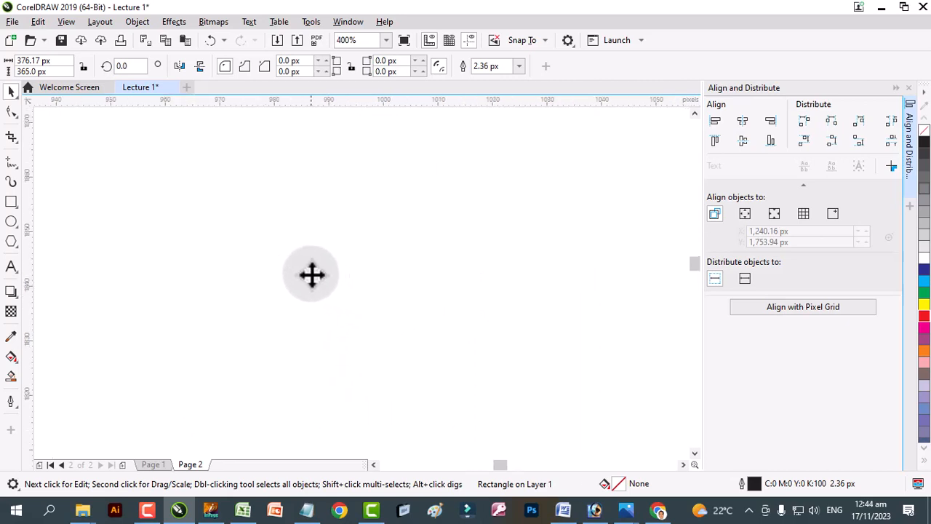
scroll(362, 292, down, 5)
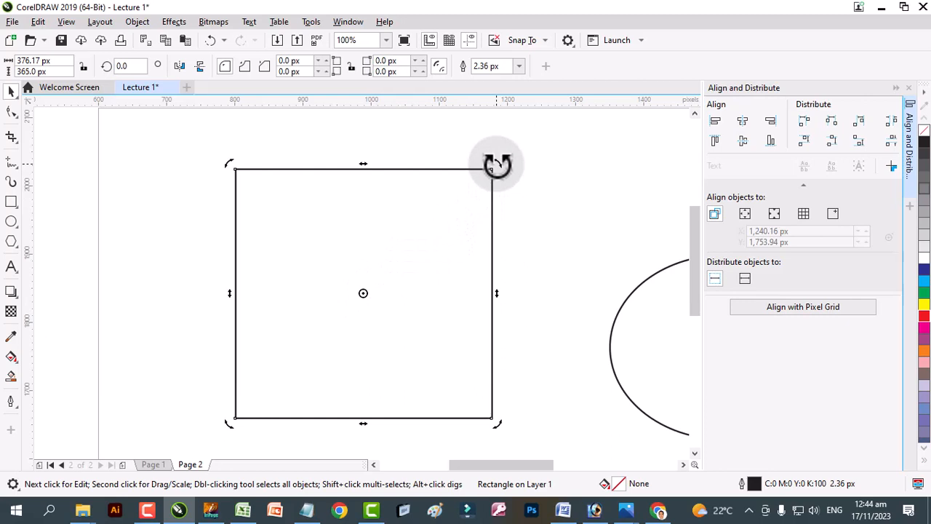
drag(497, 164, 517, 225)
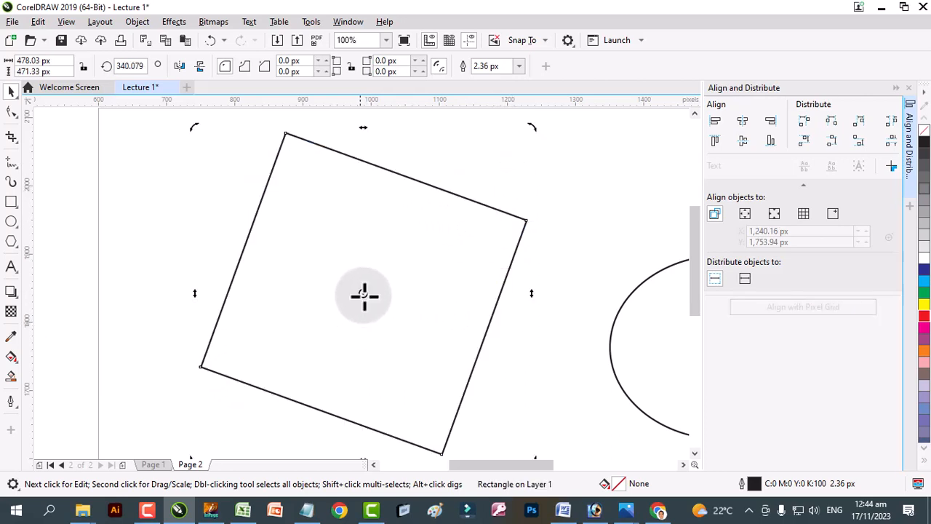
drag(533, 131, 455, 339)
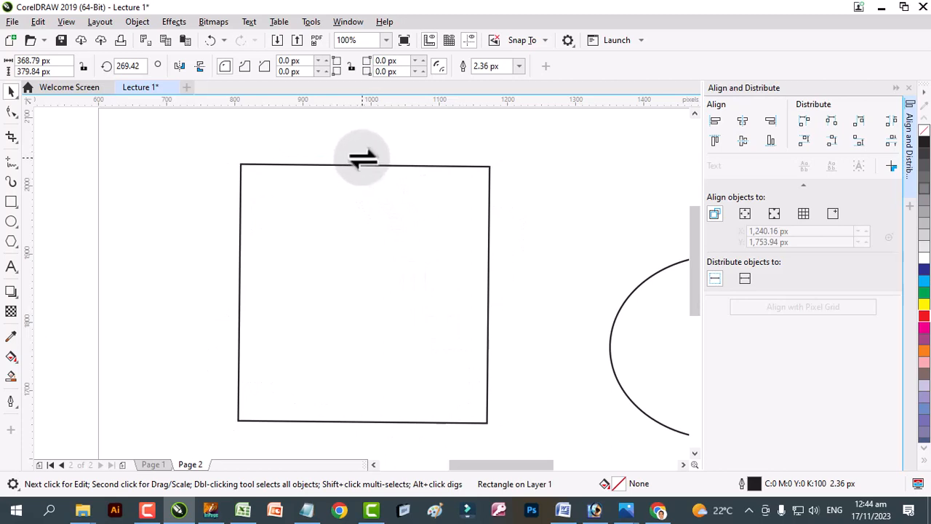
- Skew the rectangle horizontally into a strong leftward slant, and skew it back until its sides are nearly upright
drag(363, 159, 188, 194)
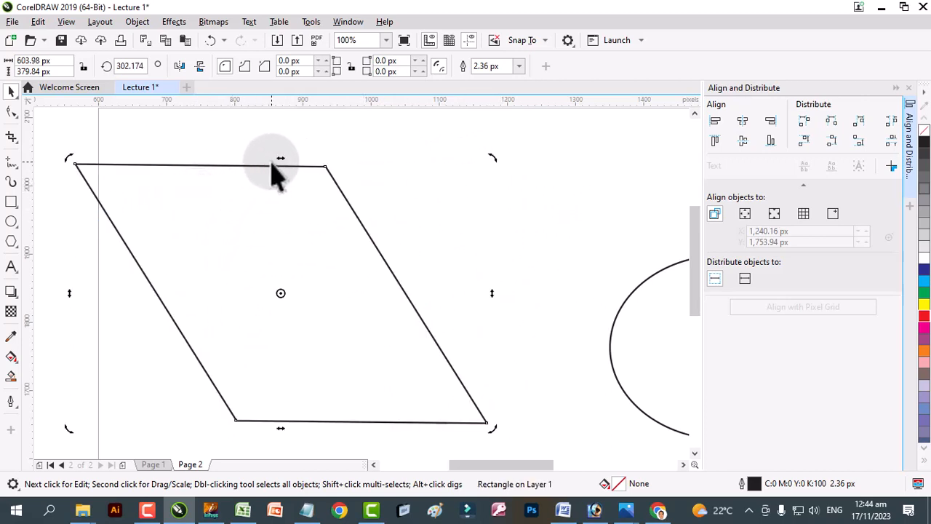
drag(275, 162, 447, 163)
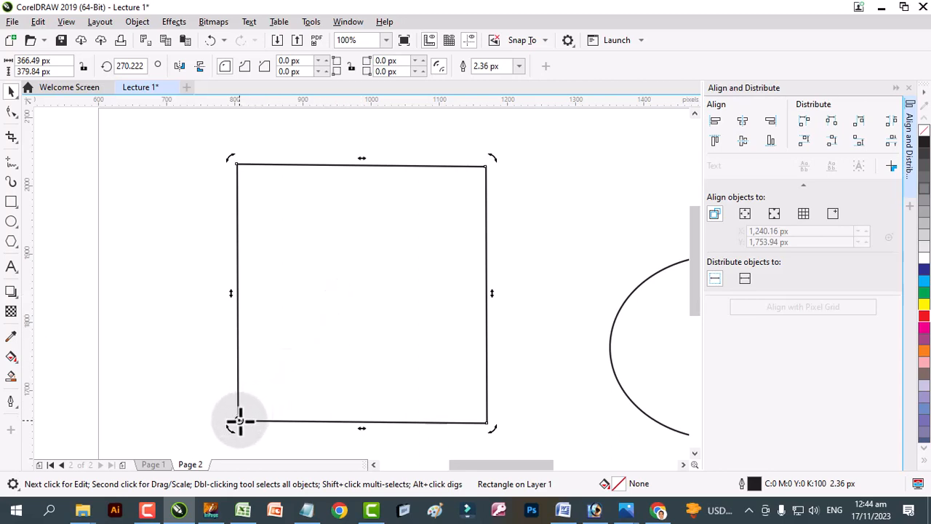
- Rotate the rectangle to about 101.7 degrees around a pivot on its lower-left corner, and return the pivot to its middle
scroll(250, 417, down, 4)
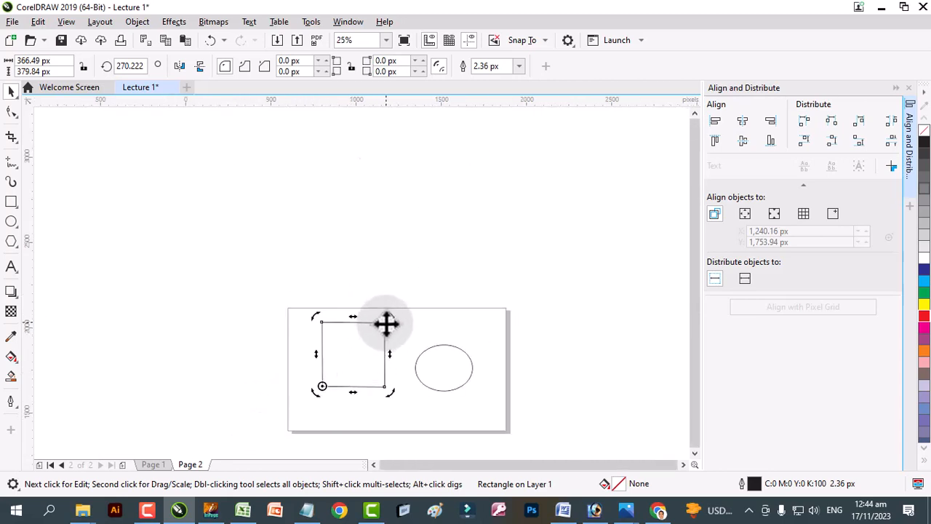
drag(390, 318, 320, 386)
click(325, 366)
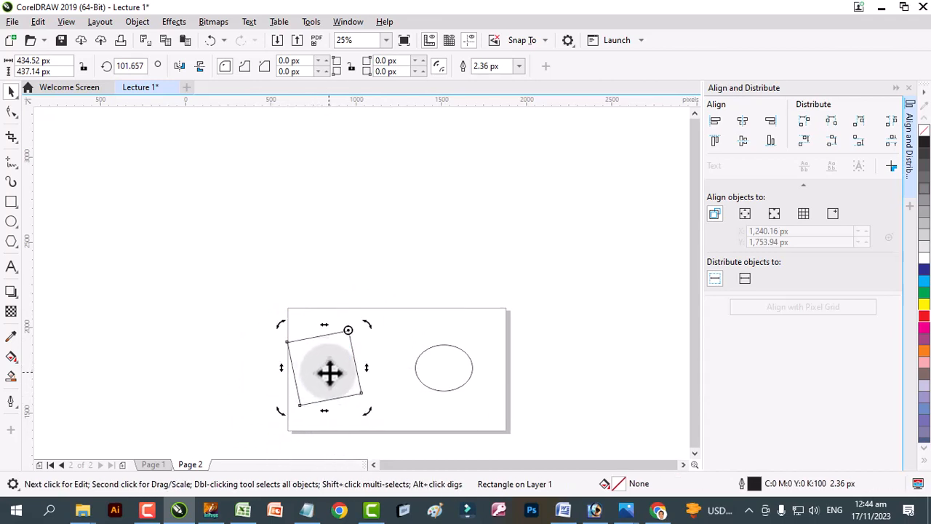
scroll(335, 369, up, 1)
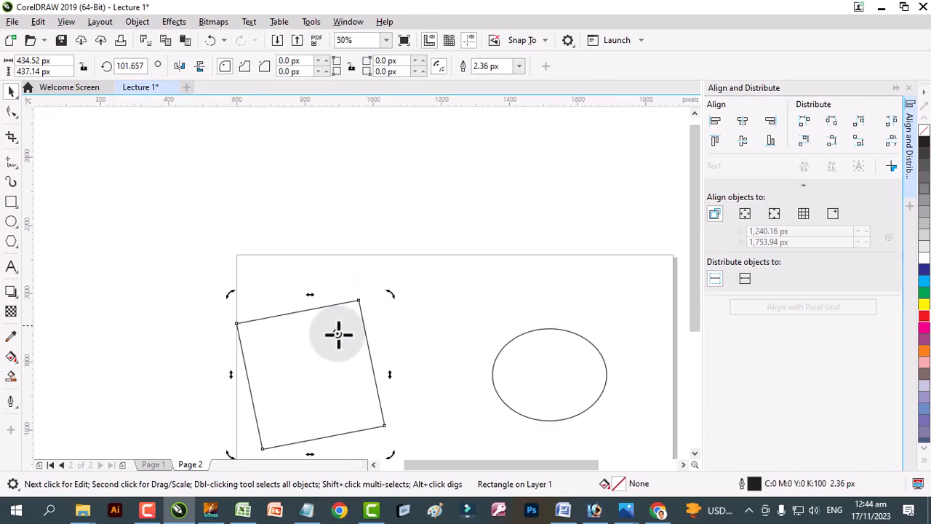
scroll(331, 396, up, 1)
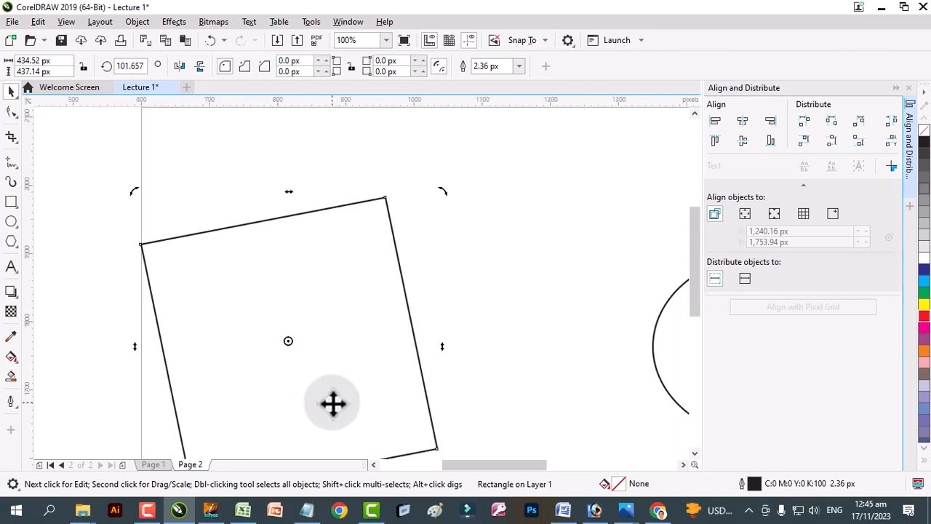
- Move the rectangle up and to the right, rotate it around its centre to about 94 degrees, and deselect it
scroll(332, 403, down, 1)
click(361, 405)
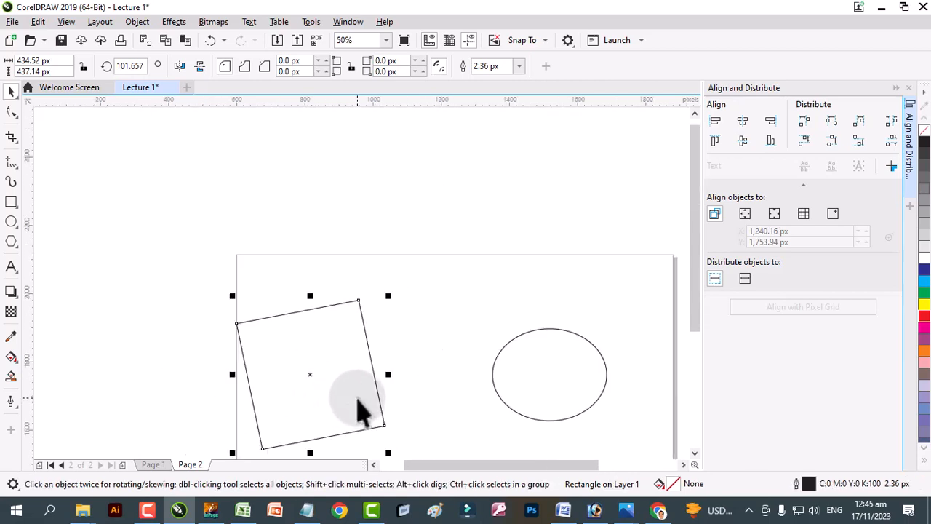
drag(290, 357, 319, 305)
click(327, 322)
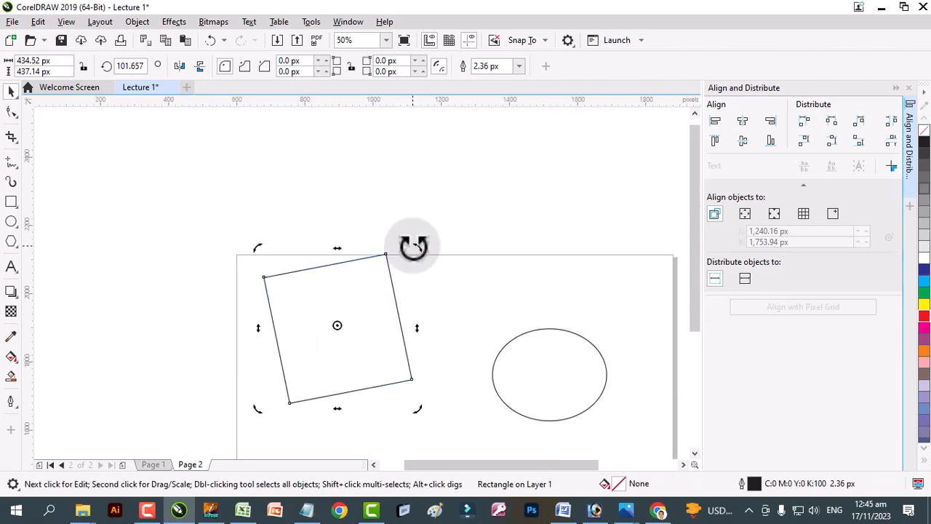
drag(415, 245, 431, 264)
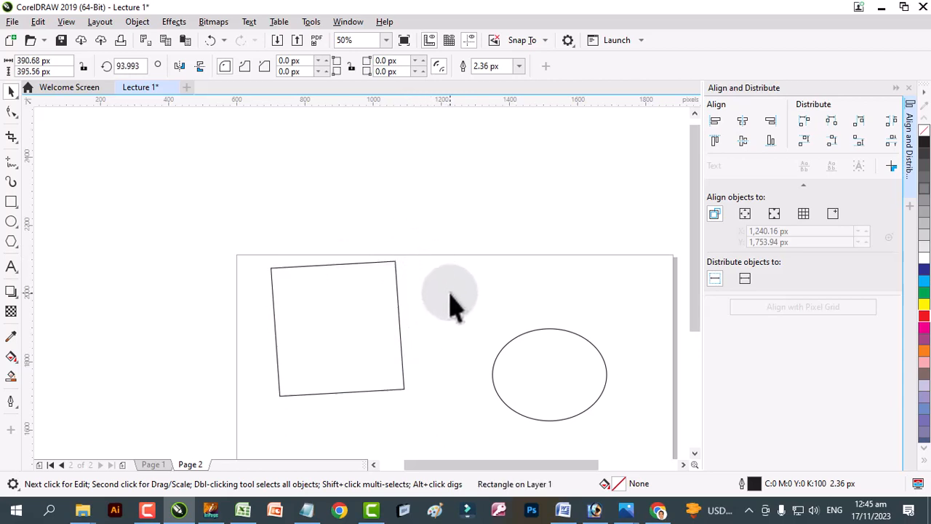
click(444, 320)
scroll(445, 334, up, 1)
scroll(315, 370, down, 1)
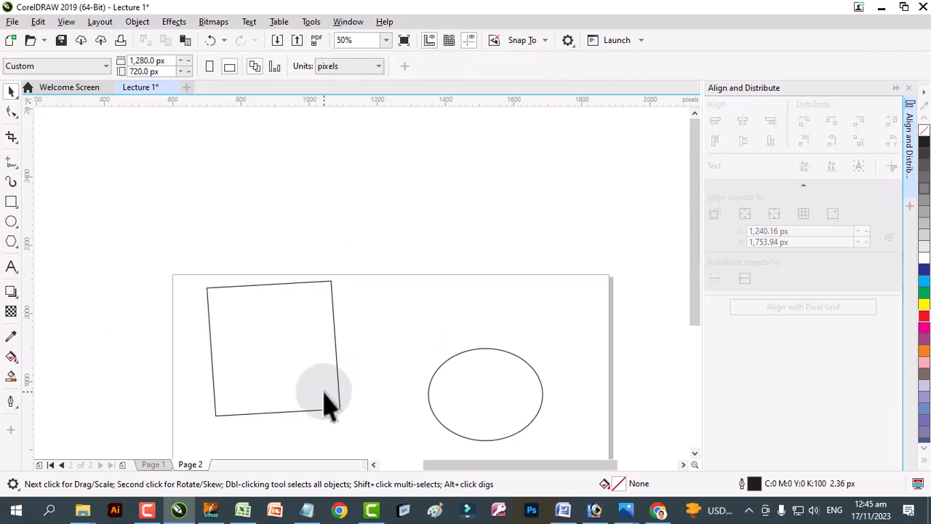
- Shift the rectangle slightly up and to the right, and straighten it by rotating to about 89.4 degrees
scroll(325, 395, up, 1)
click(263, 343)
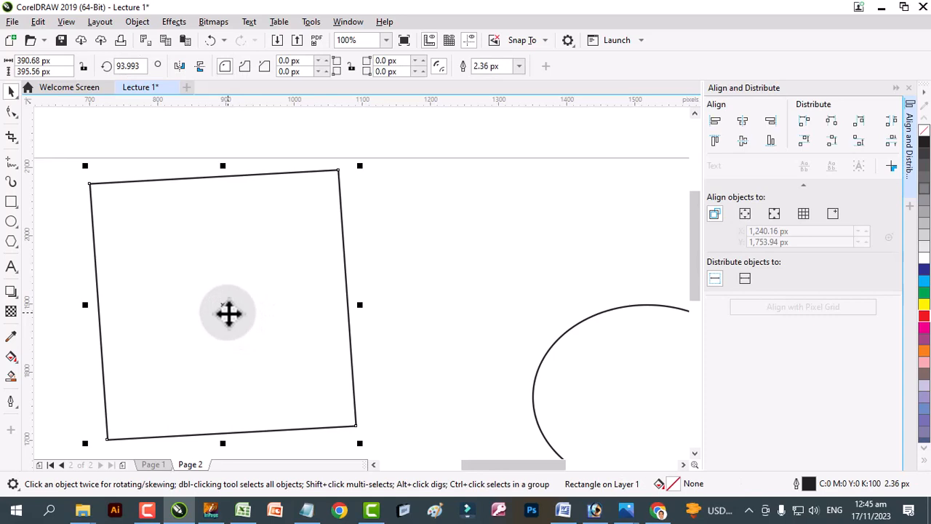
drag(227, 304, 248, 302)
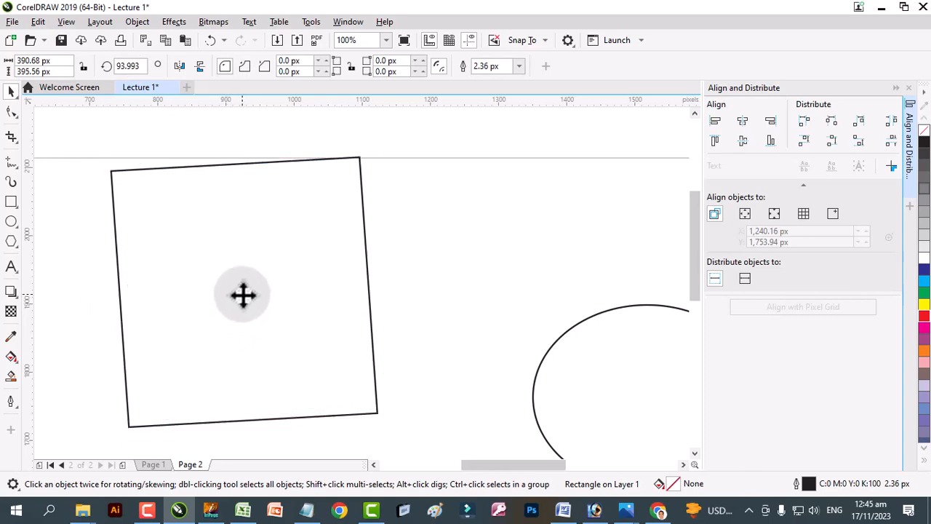
click(243, 294)
drag(385, 163, 391, 169)
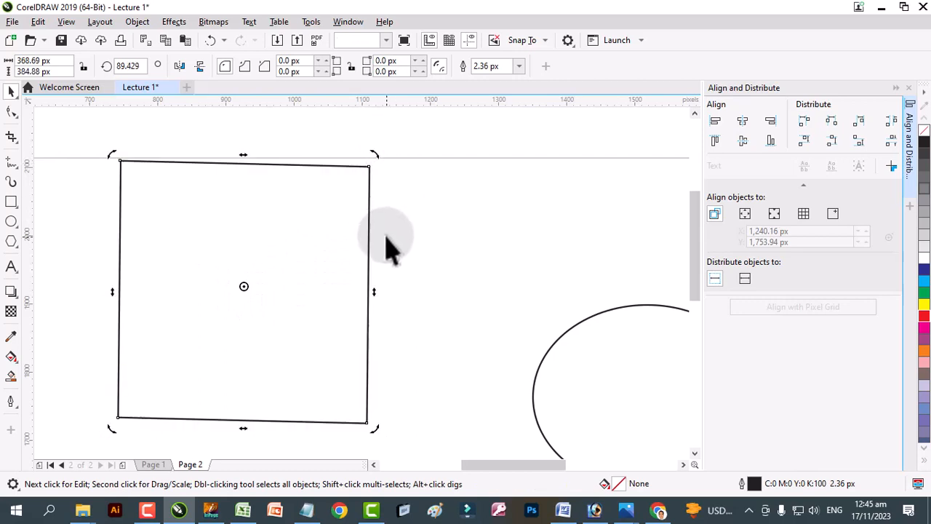
- Draw twelve small ellipses of varied sizes scattered around the rectangle and the large ellipse, on and outside the page
scroll(418, 251, down, 2)
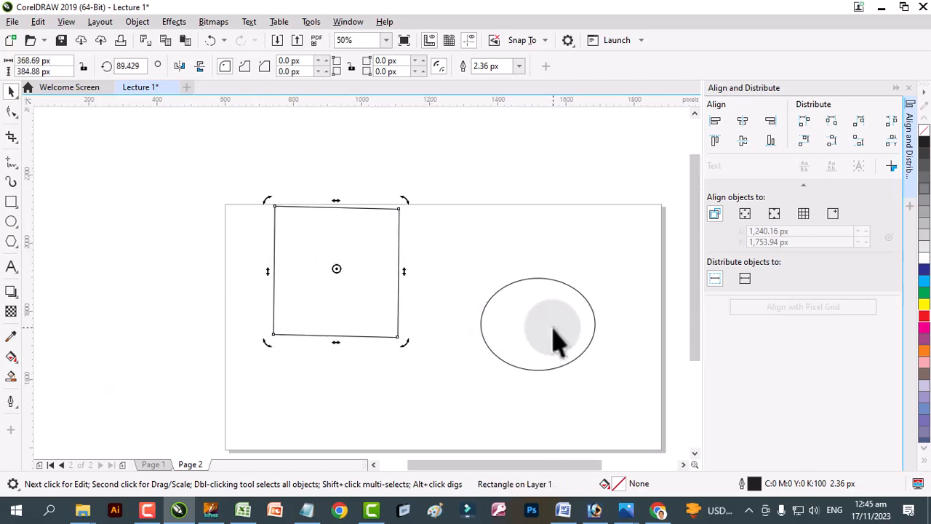
click(10, 221)
drag(80, 194, 106, 239)
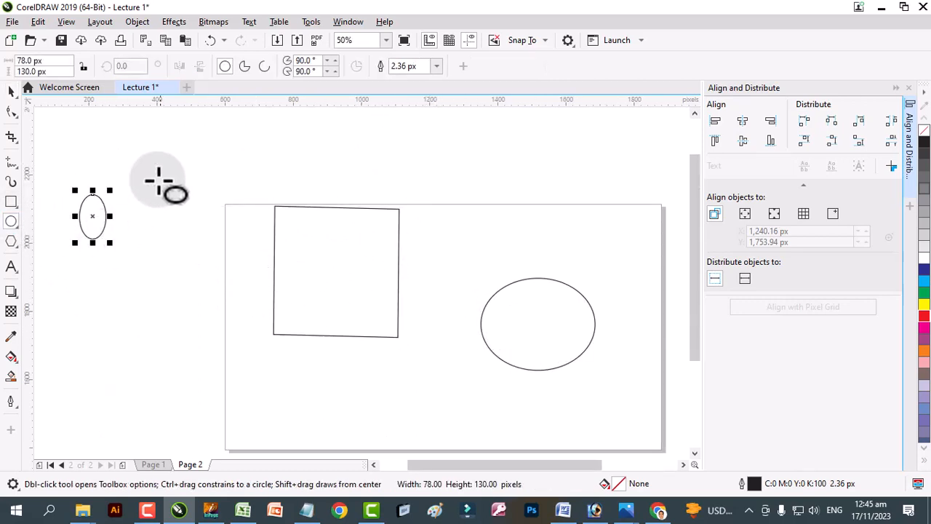
drag(163, 171, 190, 205)
drag(380, 139, 407, 170)
drag(491, 139, 510, 206)
drag(139, 227, 181, 300)
mouse_move(227, 357)
mouse_down()
mouse_move(261, 410)
mouse_move(323, 417)
mouse_up()
drag(553, 195, 563, 205)
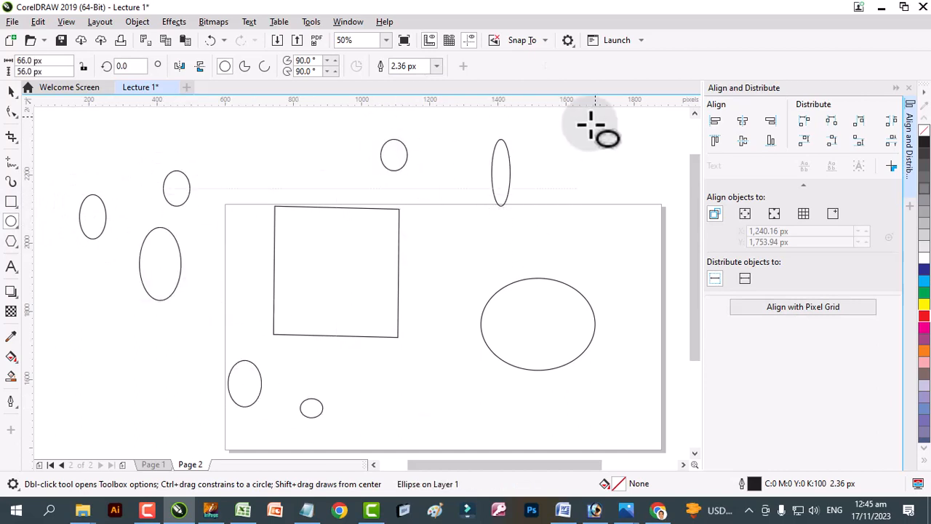
drag(595, 109, 637, 216)
drag(428, 235, 470, 295)
drag(440, 324, 458, 367)
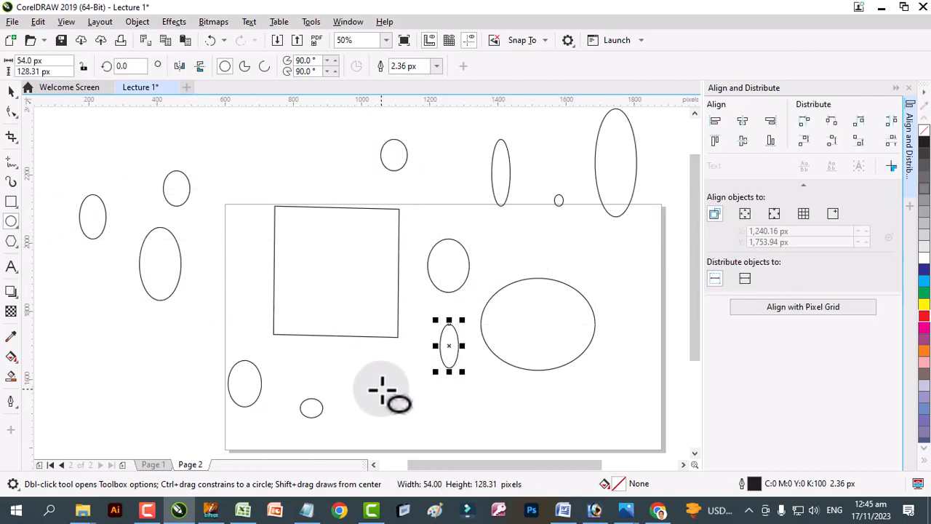
drag(373, 385, 381, 394)
- Select the large ellipse with the Pick tool, and fit all objects in the view
click(11, 93)
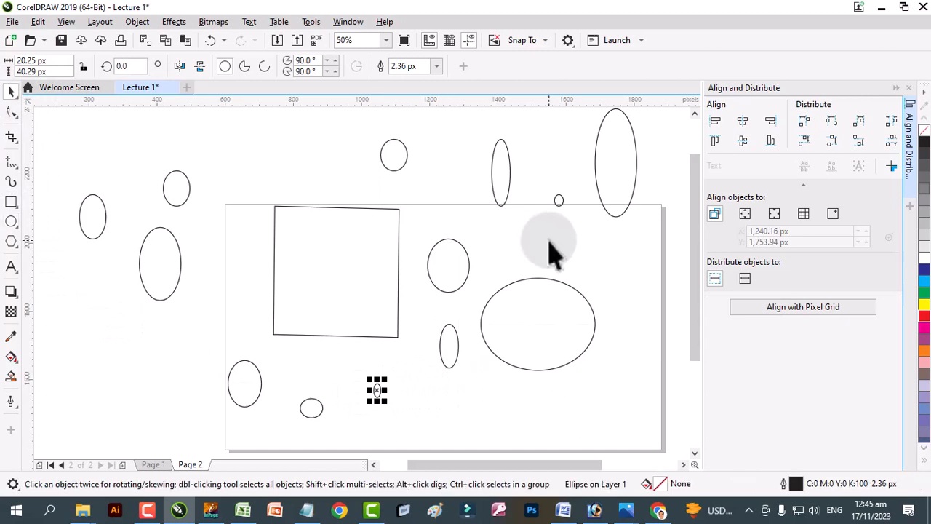
scroll(564, 298, down, 2)
click(588, 298)
scroll(592, 300, up, 2)
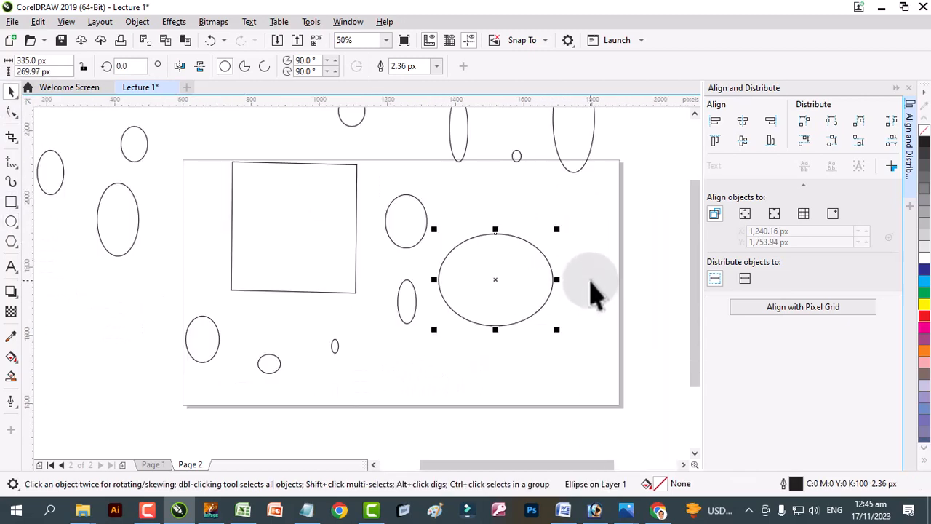
key(F4)
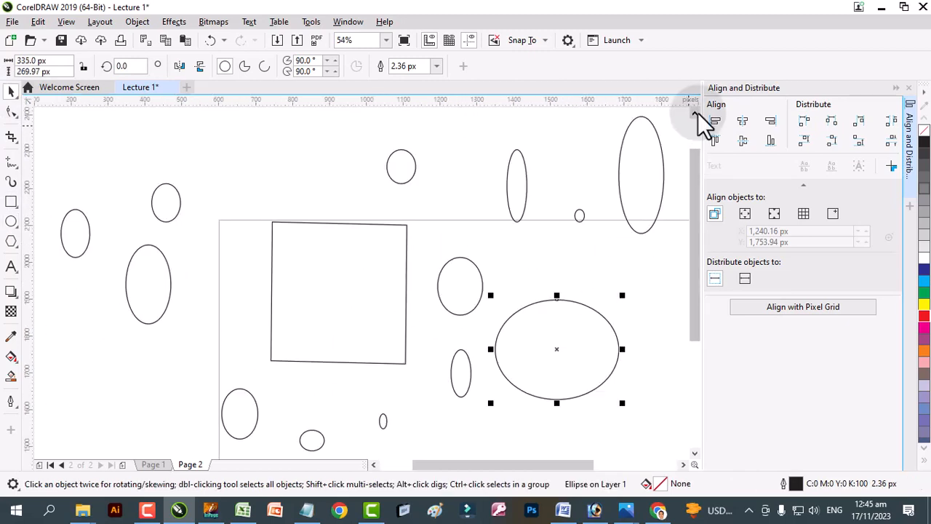
- Zoom far out and into an empty area away from the shapes, and bring all objects back by fitting them in the view
scroll(203, 232, down, 2)
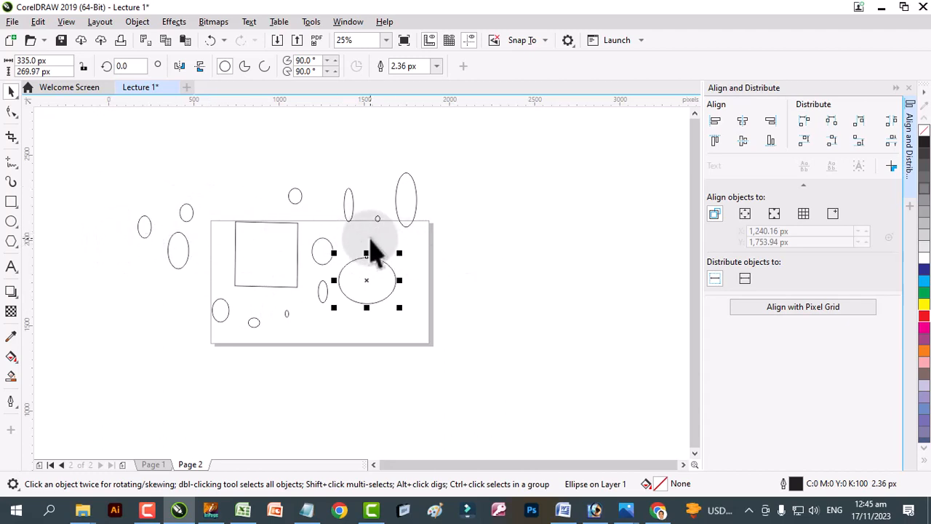
scroll(372, 251, up, 3)
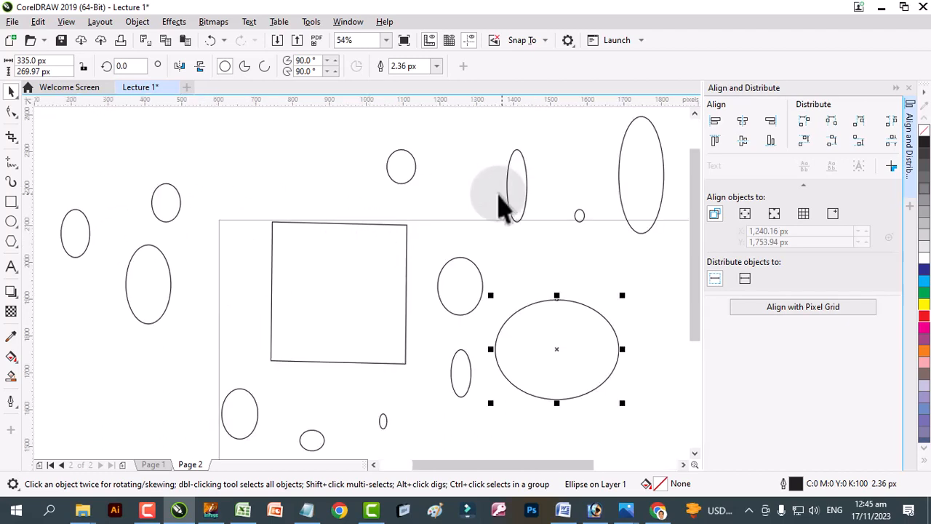
scroll(492, 217, down, 10)
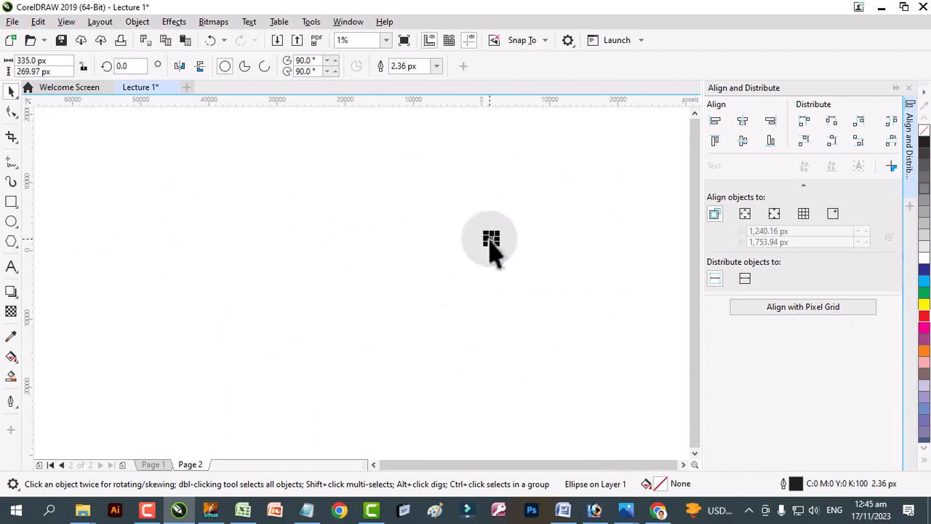
scroll(144, 322, up, 8)
scroll(332, 291, up, 3)
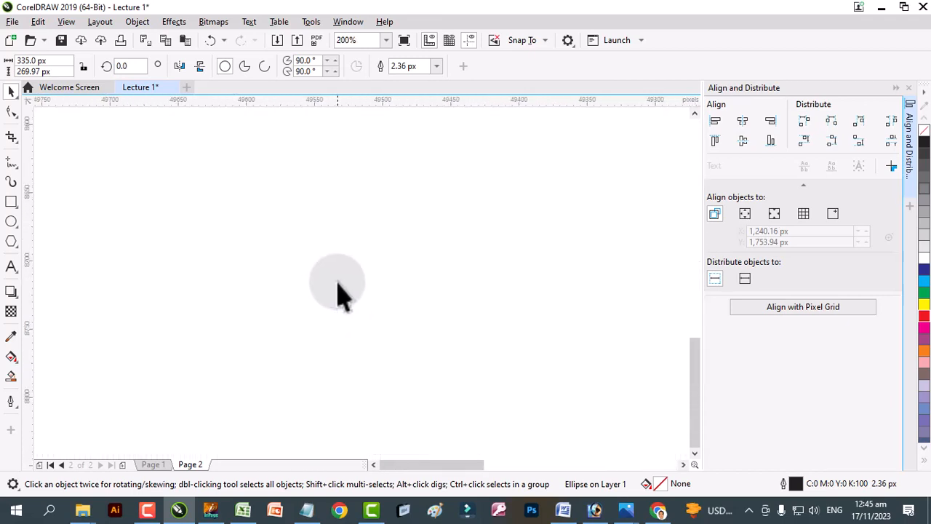
scroll(337, 288, down, 4)
scroll(129, 295, down, 5)
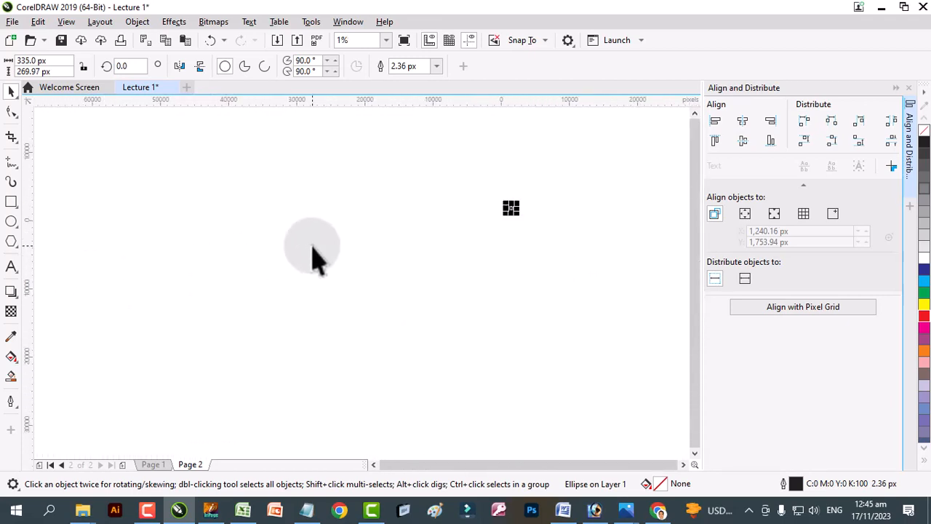
key(F4)
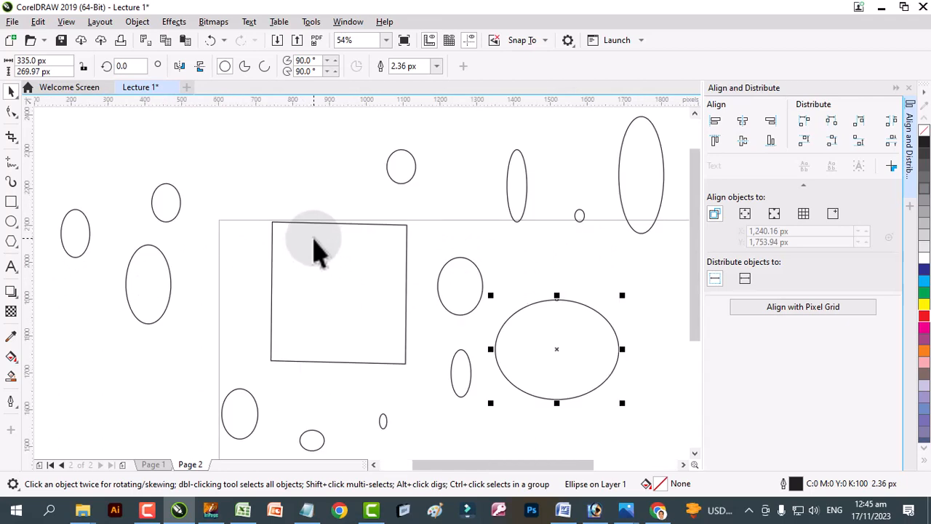
- Draw seven rectangles of varied sizes scattered widely outside the page, to its left and below it
scroll(357, 262, down, 4)
scroll(364, 291, up, 6)
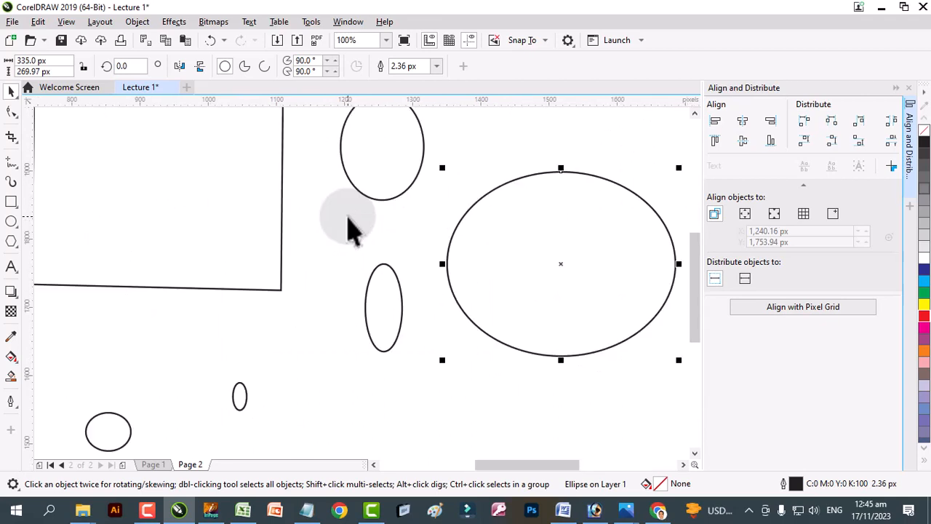
scroll(447, 244, down, 5)
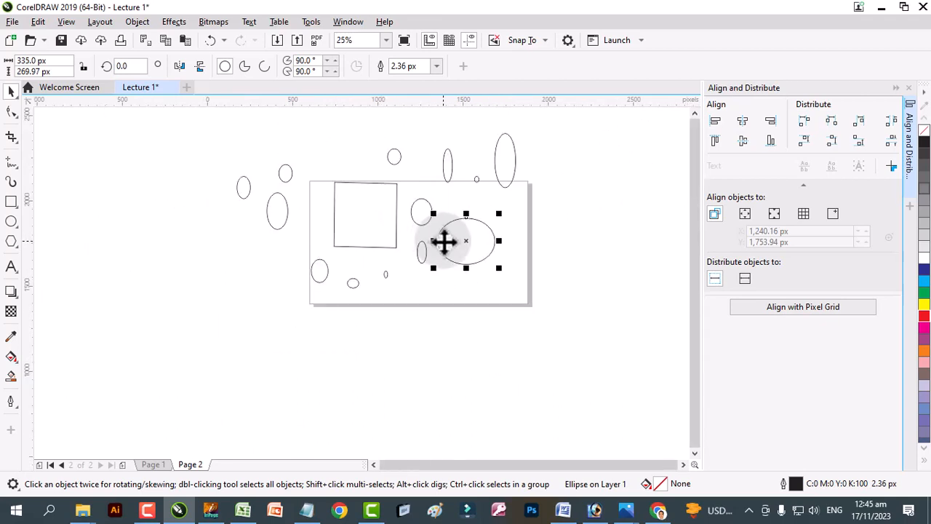
click(11, 202)
drag(62, 206, 104, 254)
drag(152, 291, 204, 344)
drag(280, 356, 286, 360)
drag(415, 368, 427, 383)
drag(535, 344, 547, 363)
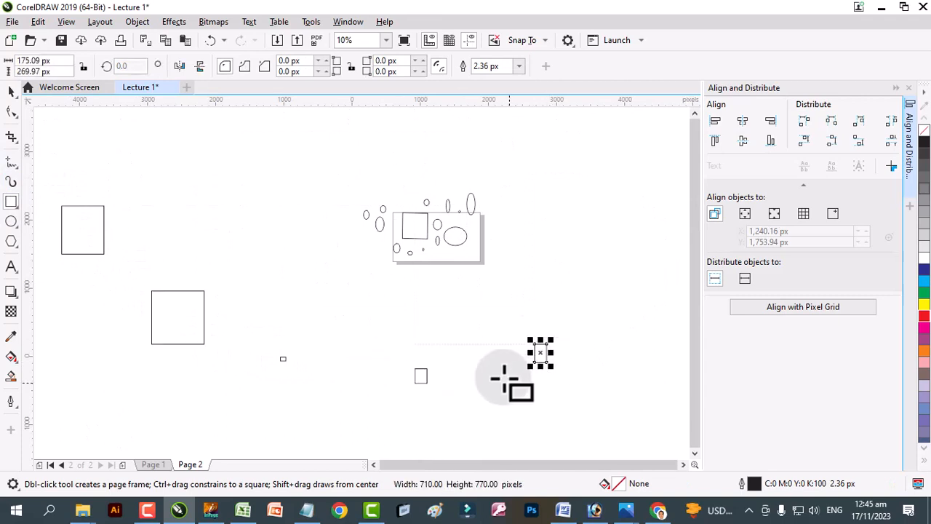
drag(463, 368, 458, 344)
- Zoom in and out around the scattered rectangles, including fitting all objects in the view
scroll(513, 282, up, 5)
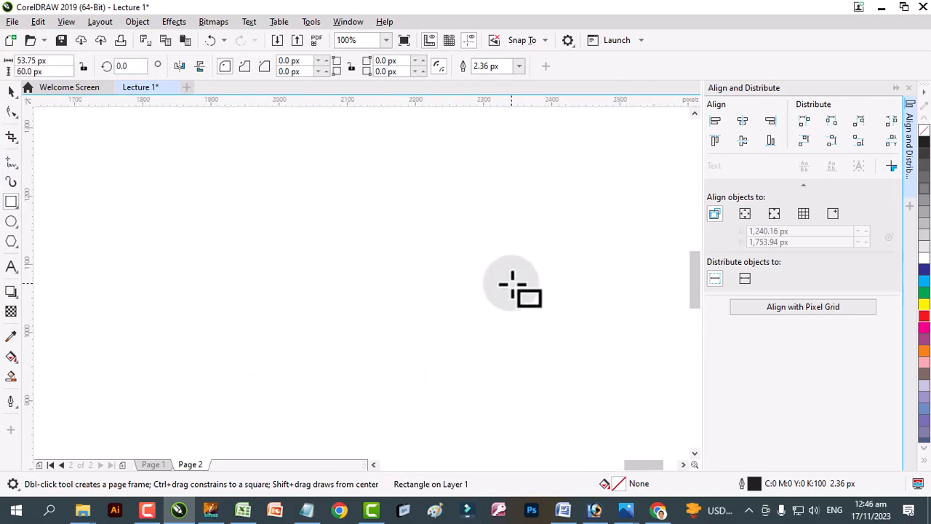
scroll(512, 283, down, 5)
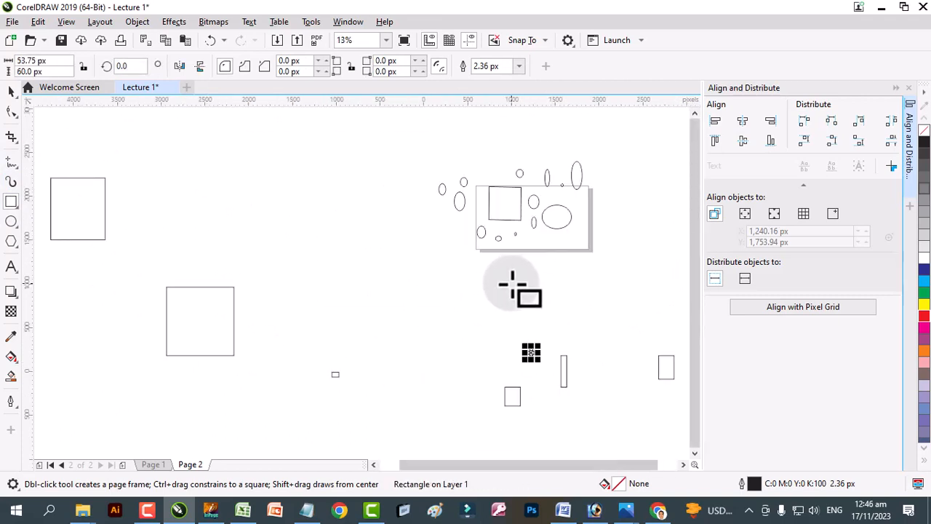
scroll(340, 251, down, 4)
scroll(347, 270, up, 3)
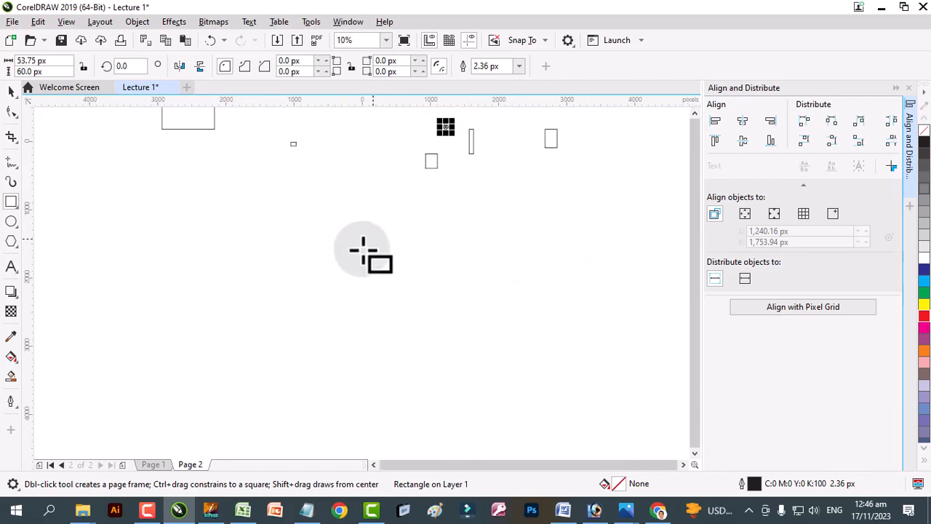
- Switch to the Pan tool and shift the view to bring more of the upper rectangles into sight
key(space)
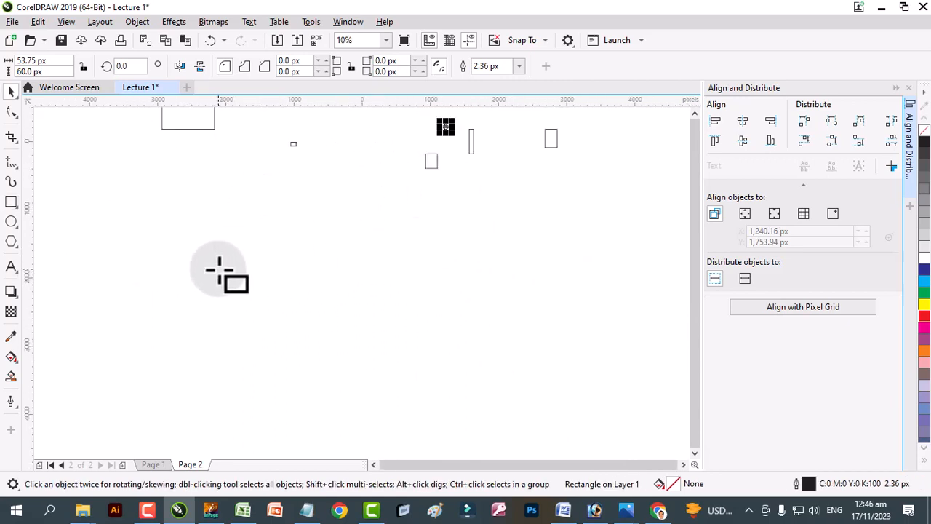
key(h)
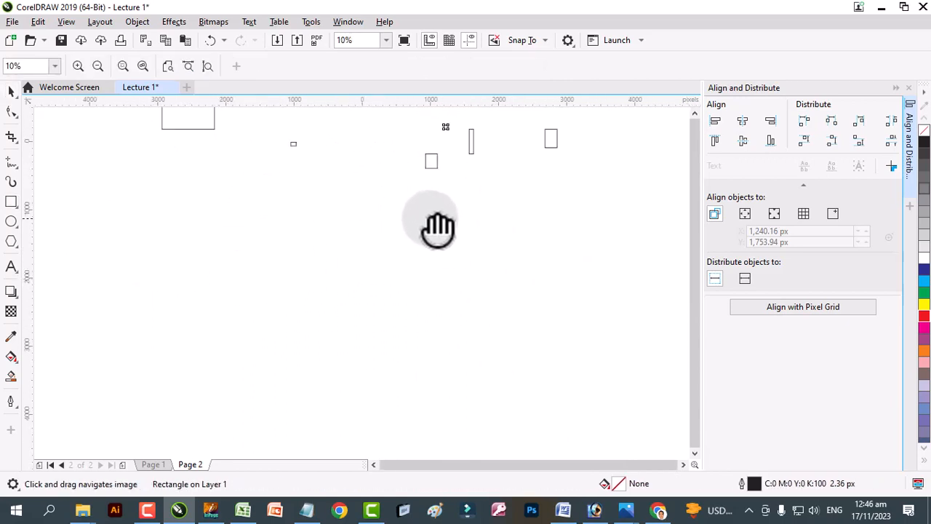
drag(414, 208, 401, 270)
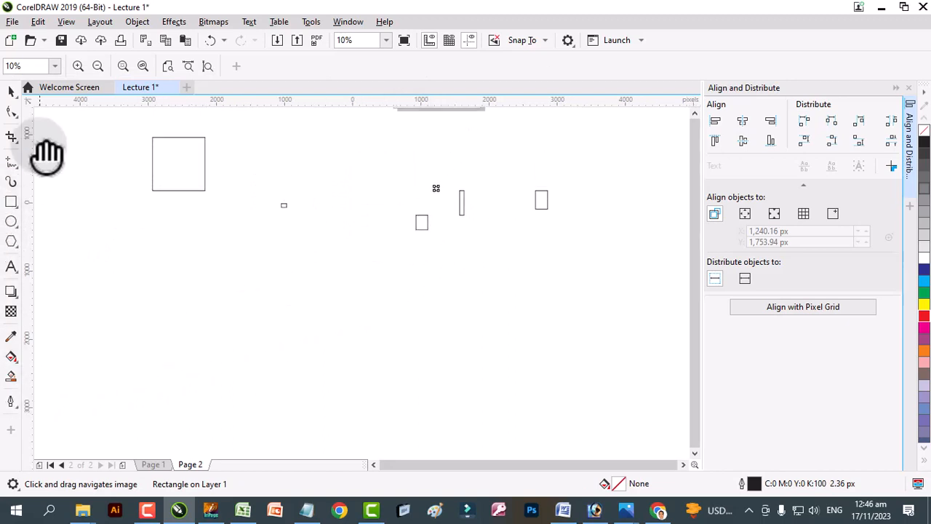
- Look through the toolbox's list of customizable tools as far as the Zoom and Curve tool groups, and close it
click(18, 118)
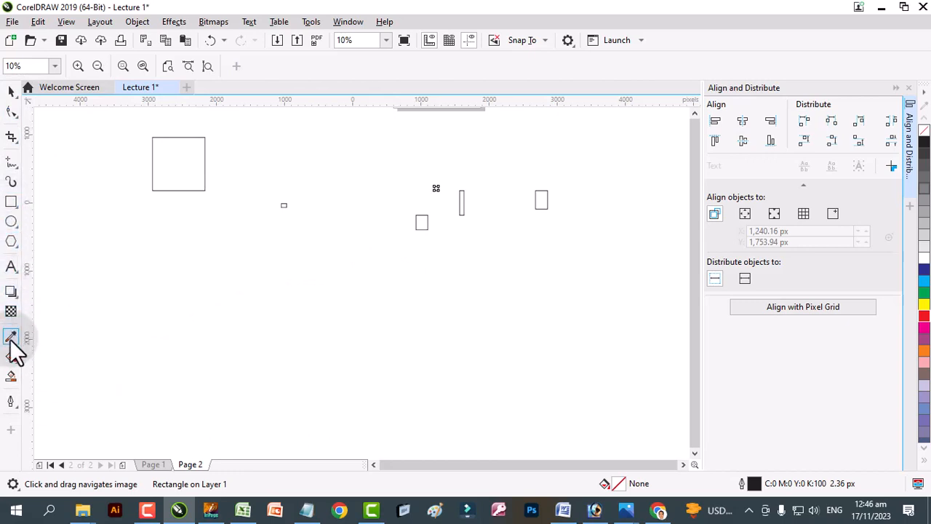
mouse_move(12, 413)
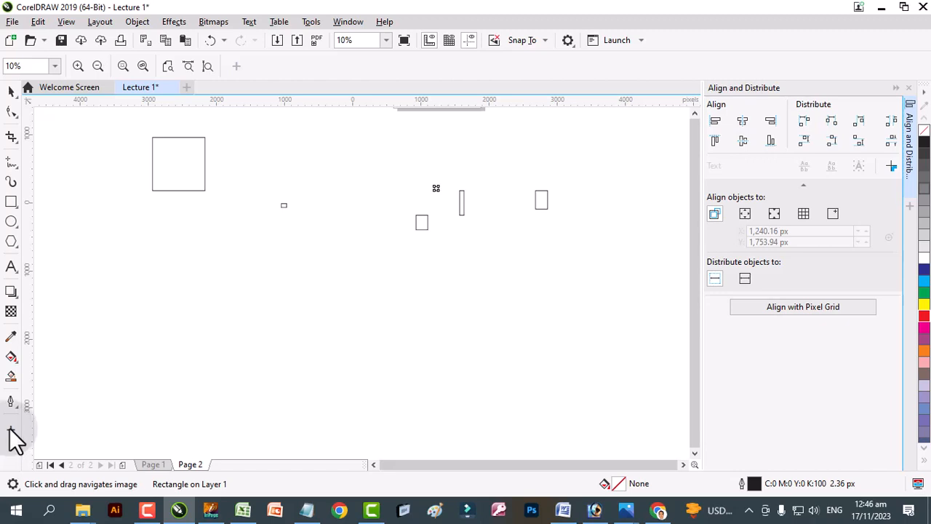
click(11, 430)
click(11, 431)
click(10, 431)
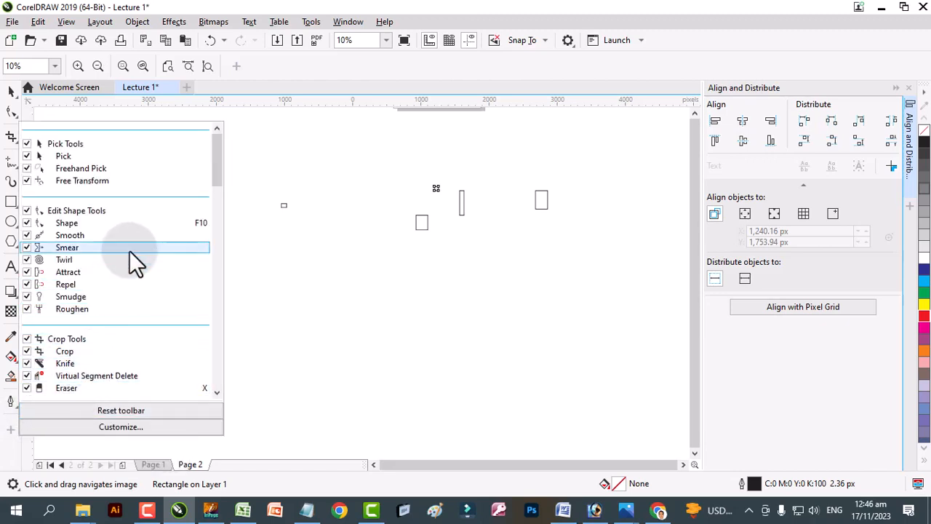
scroll(129, 250, down, 3)
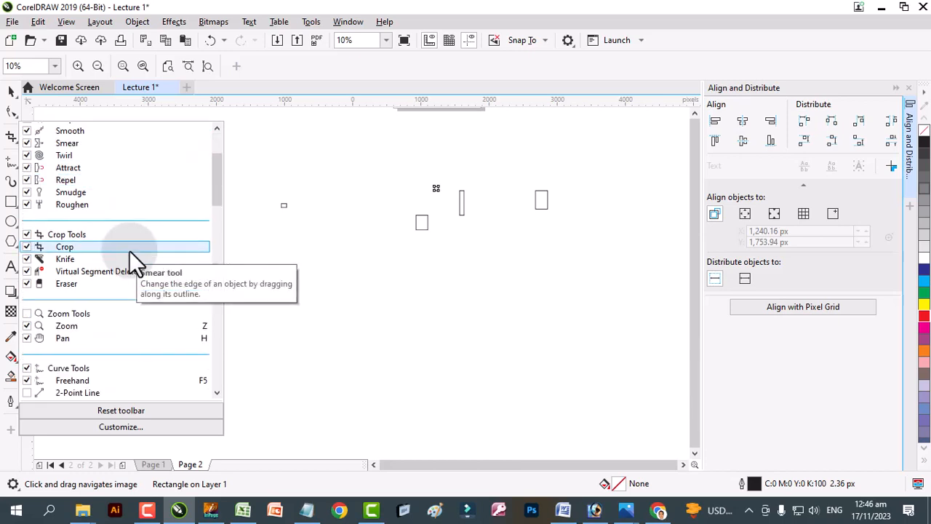
scroll(129, 251, down, 1)
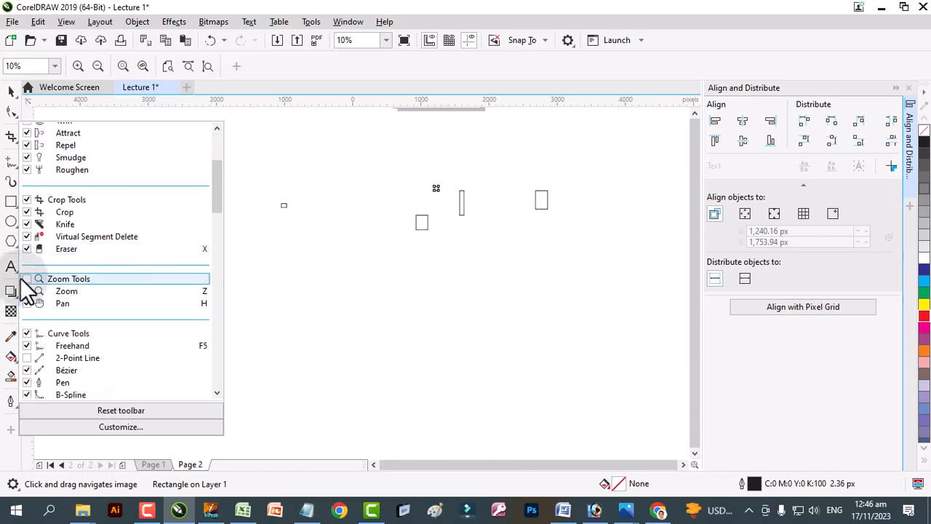
click(371, 316)
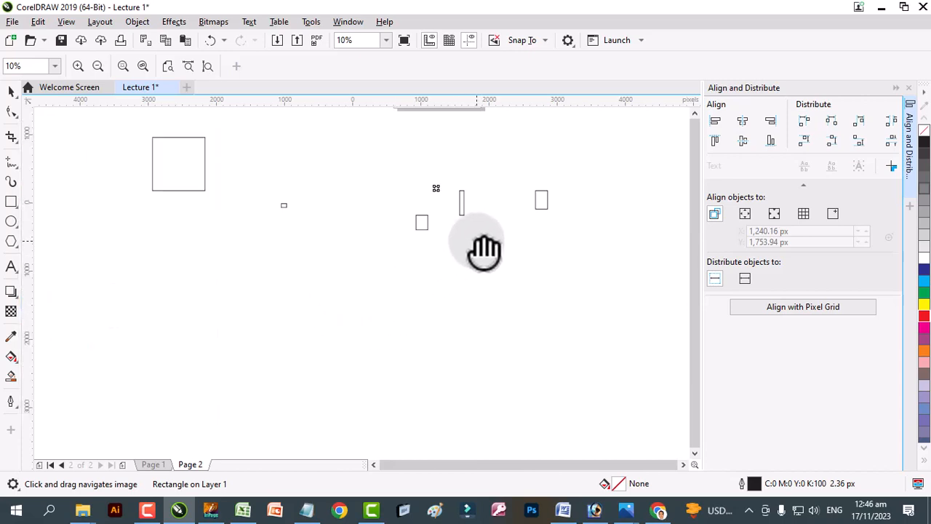
- Delete the seven rectangles scattered outside the page, and fit the remaining objects in the view
key(F4)
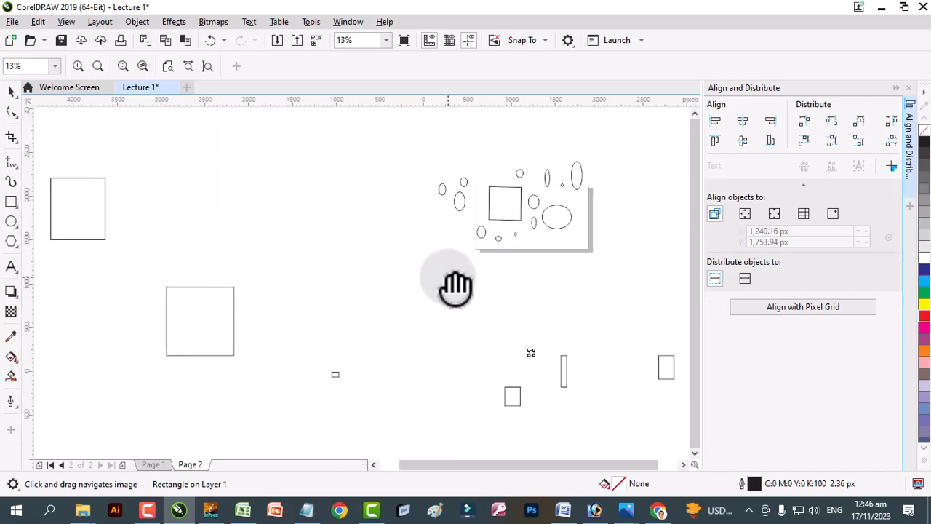
click(11, 90)
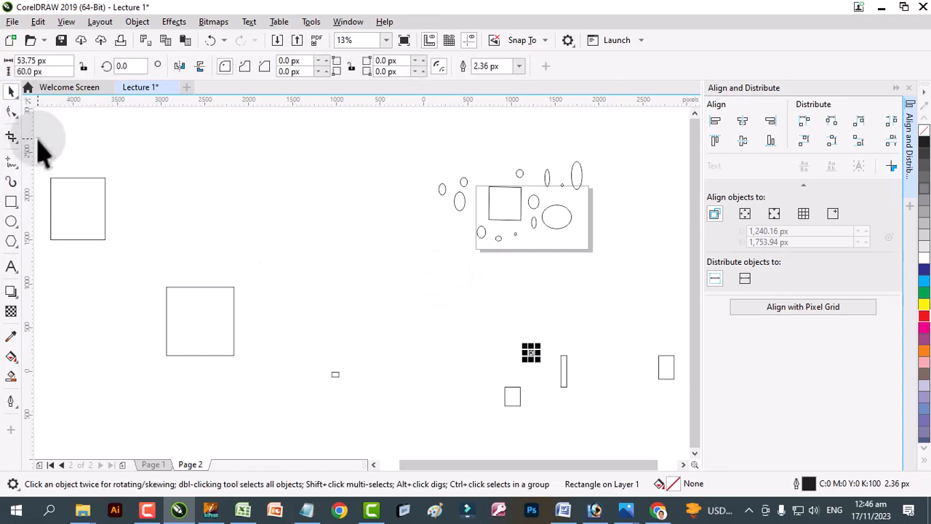
drag(40, 153, 358, 402)
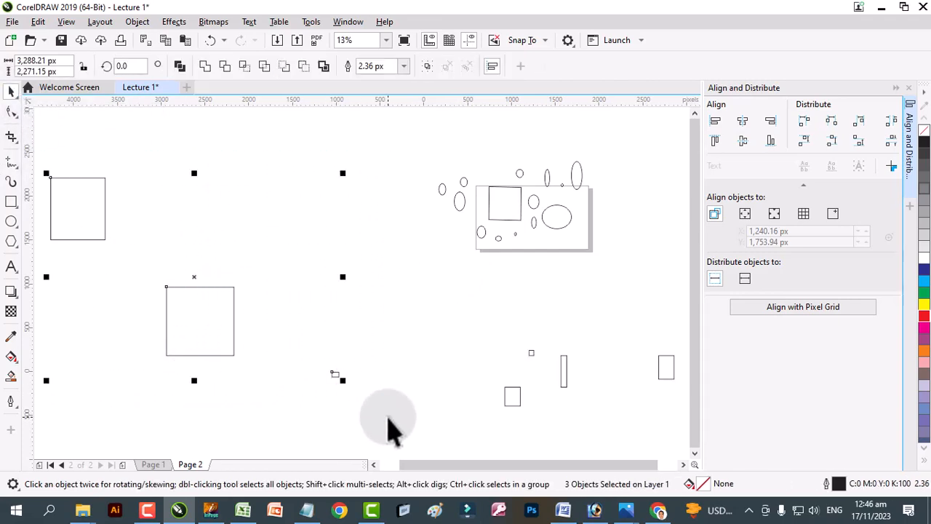
click(437, 301)
drag(437, 300, 696, 424)
key(Delete)
key(F4)
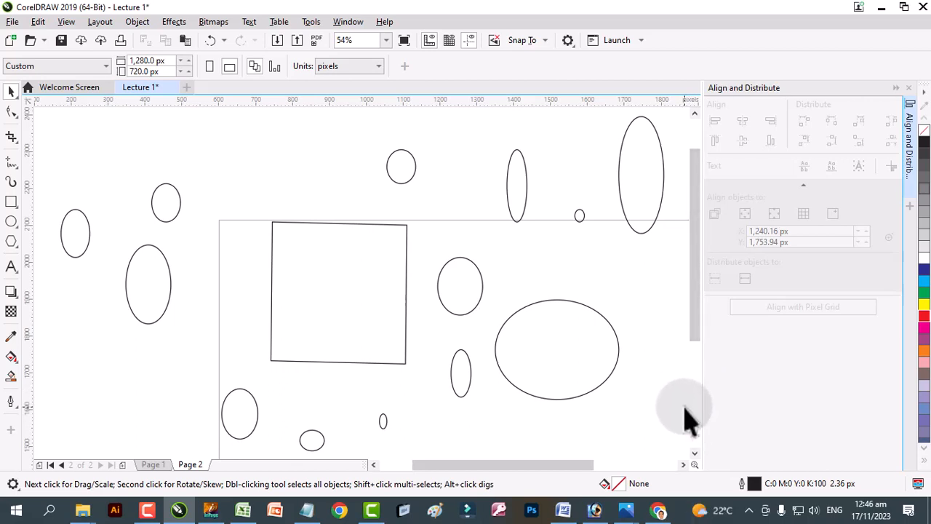
- Switch the view between the whole page and all objects, and select the tilted square
key(shift+F4)
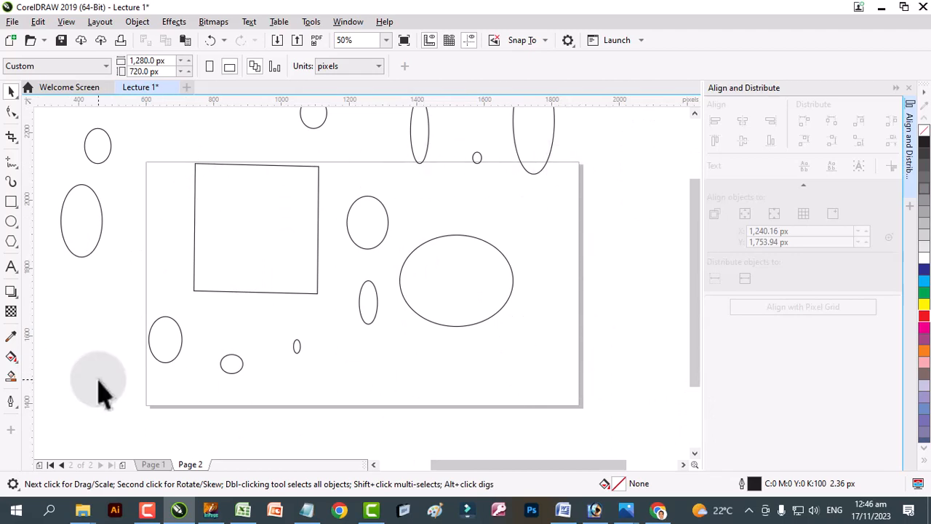
key(F4)
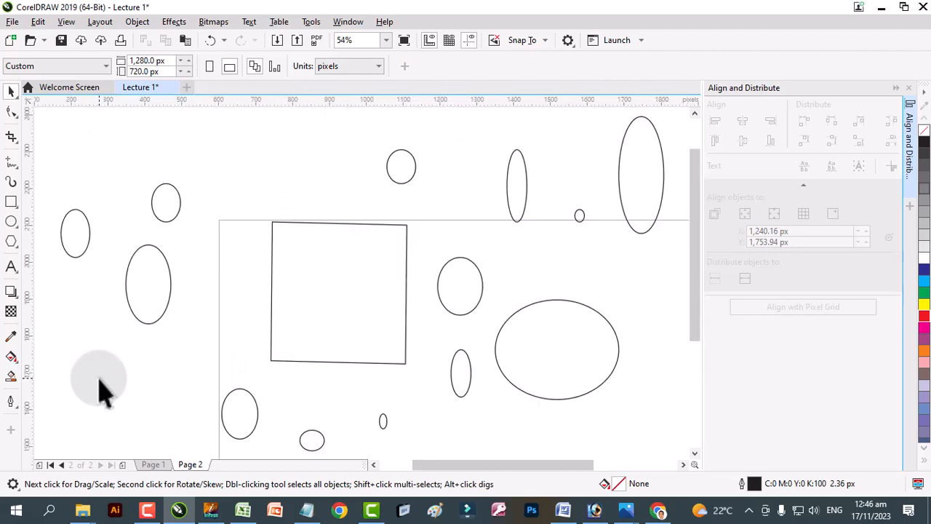
click(386, 325)
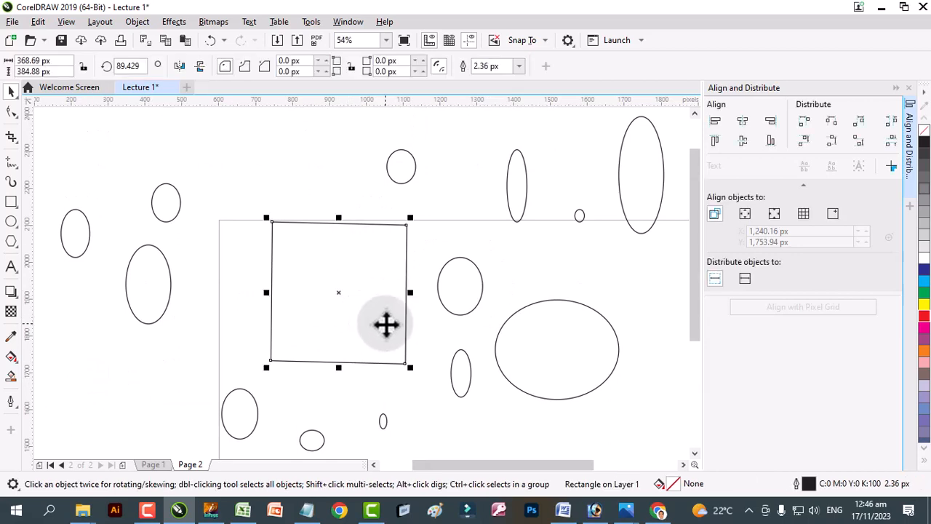
scroll(386, 324, down, 1)
- Marquee-select the three ellipses left of the page, fill them with red, and delete them
click(187, 191)
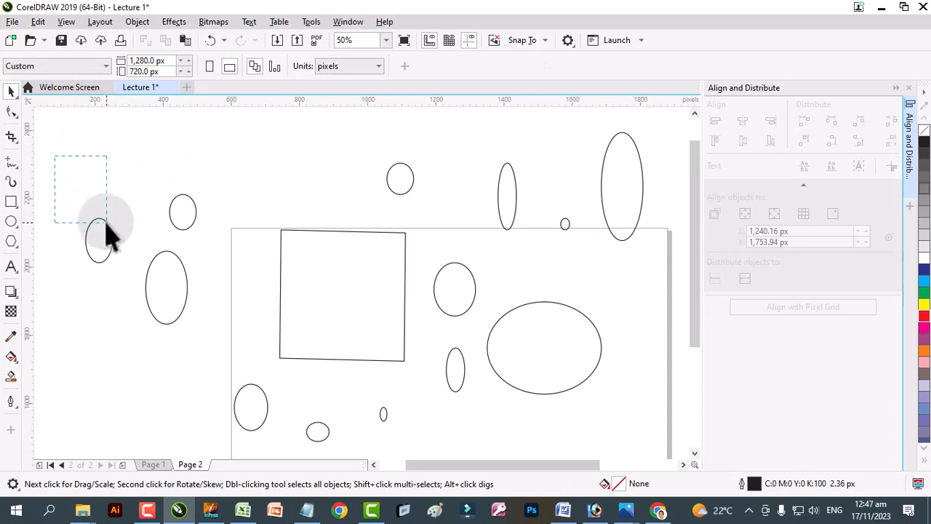
drag(107, 223, 246, 334)
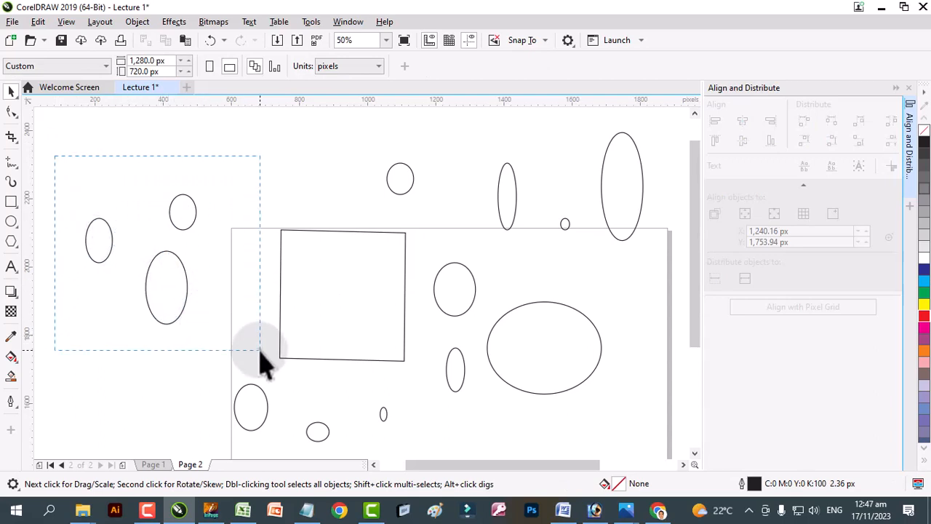
mouse_move(260, 351)
mouse_down()
mouse_move(284, 434)
mouse_move(238, 353)
mouse_move(245, 331)
mouse_move(252, 351)
mouse_up()
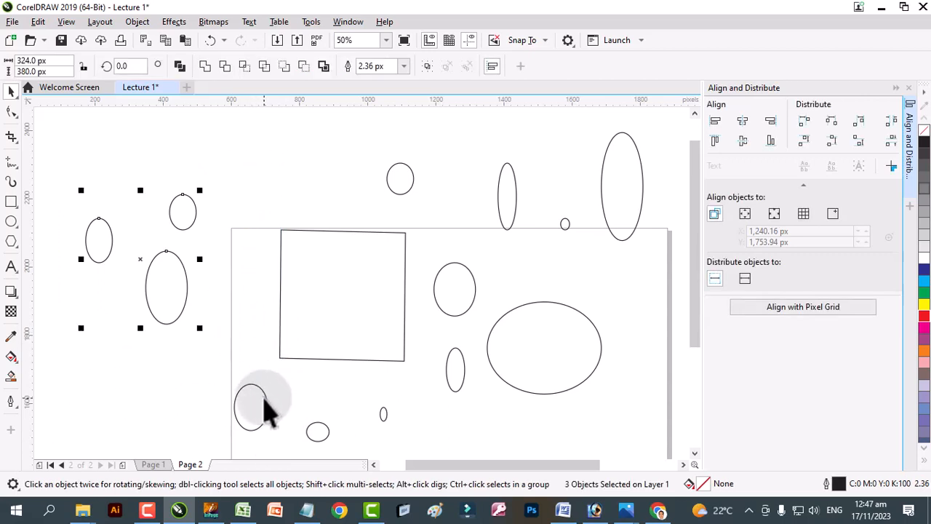
click(924, 318)
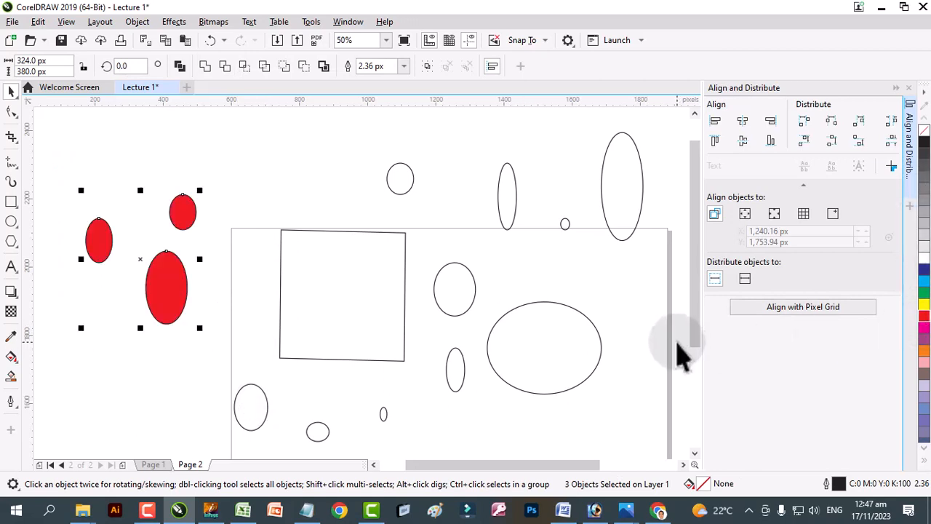
key(Delete)
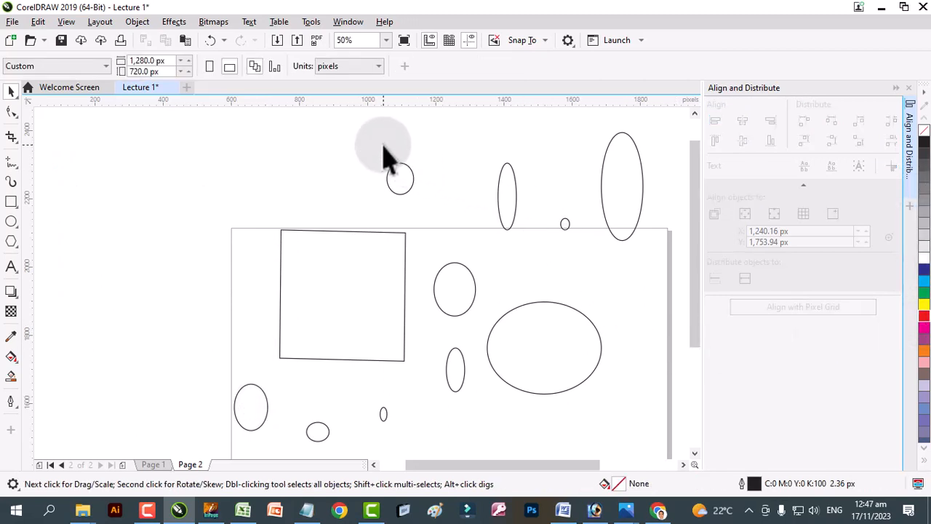
- Marquee-select the tilted square and four ellipses around it, fill them with red, and undo the fill
drag(383, 143, 431, 219)
drag(189, 151, 600, 417)
drag(585, 376, 587, 377)
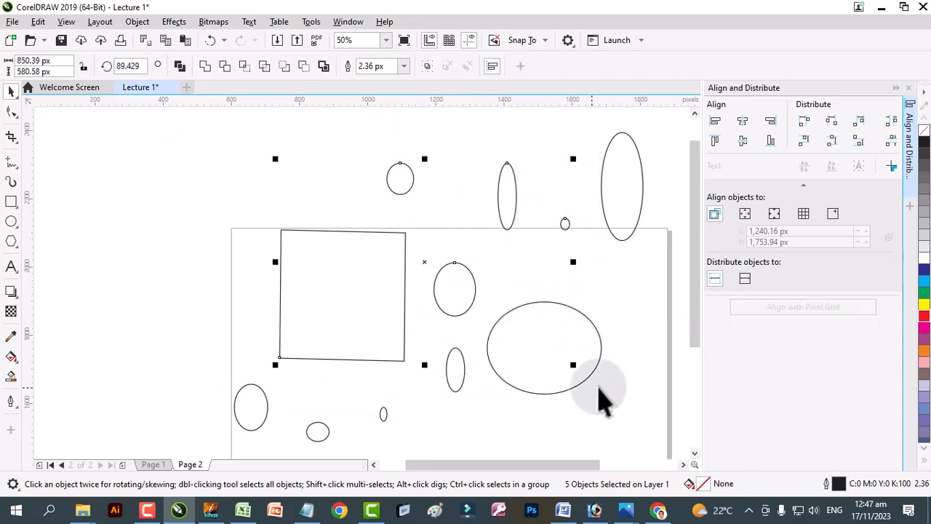
click(923, 316)
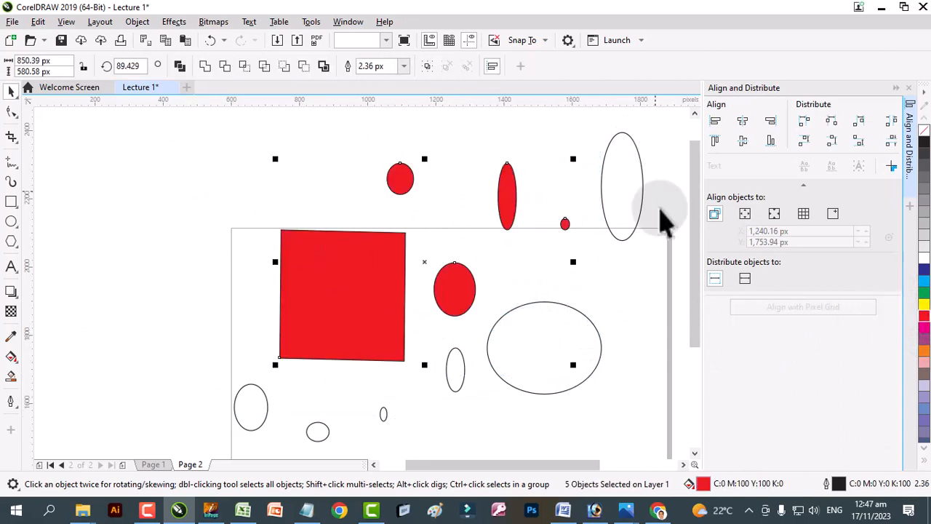
key(ctrl+z)
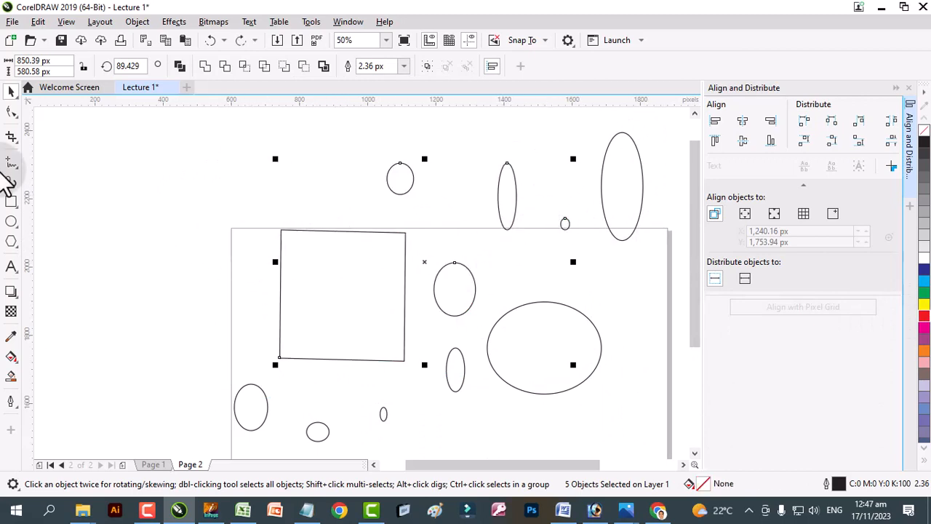
- Lasso the small circle above the page and the medium ellipse beside the square with Freehand Pick, and try a dark blue fill
click(16, 97)
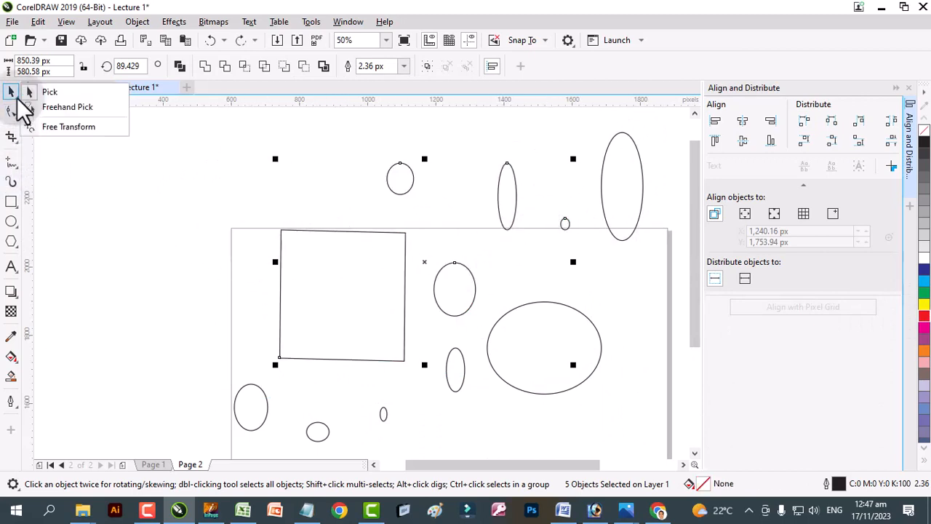
click(64, 109)
mouse_move(455, 171)
mouse_down()
mouse_move(436, 163)
mouse_move(338, 206)
mouse_move(463, 231)
mouse_move(495, 303)
mouse_move(434, 334)
mouse_move(470, 245)
mouse_move(507, 254)
mouse_move(513, 265)
mouse_up()
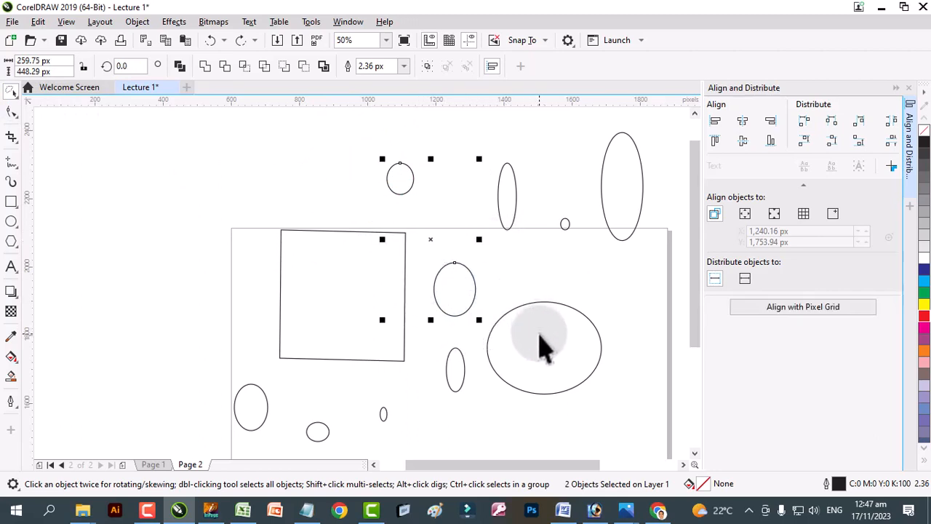
click(924, 272)
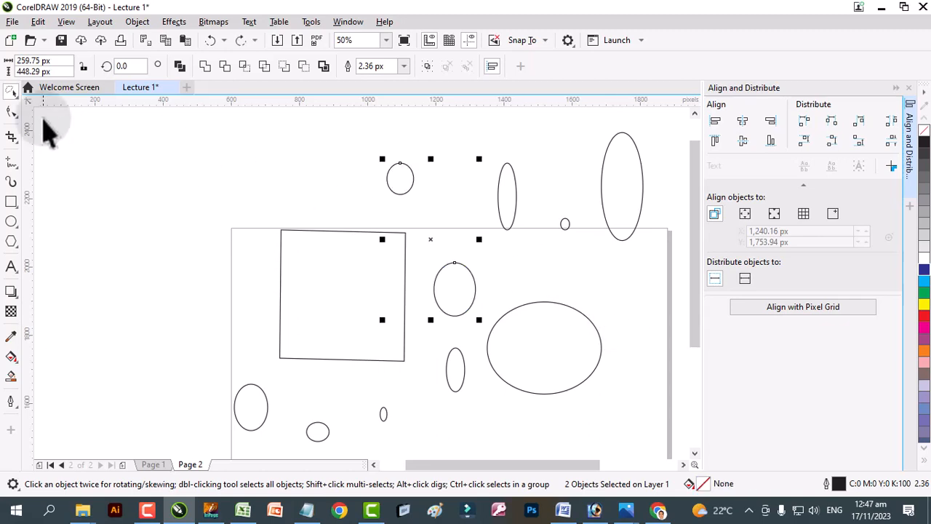
- Reselect the Freehand Pick tool and lasso two of the three ellipses below the square
click(16, 96)
click(50, 116)
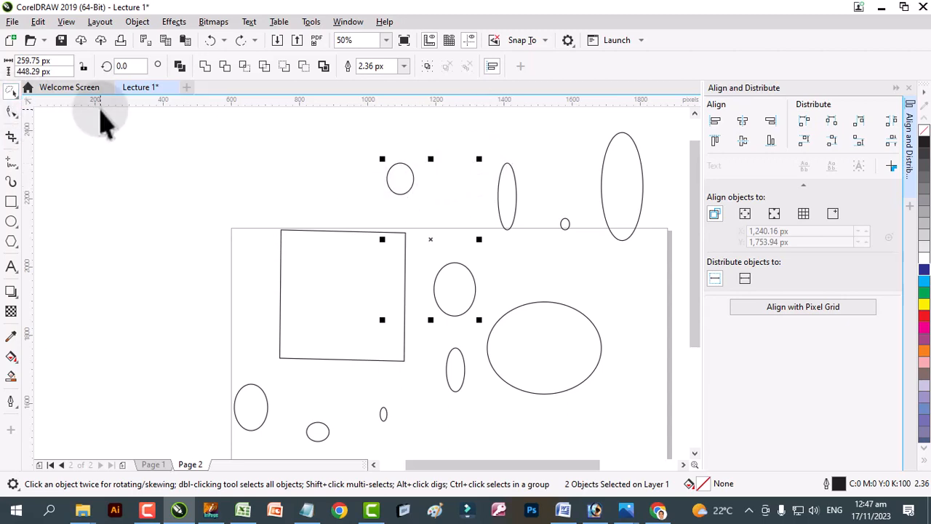
click(15, 98)
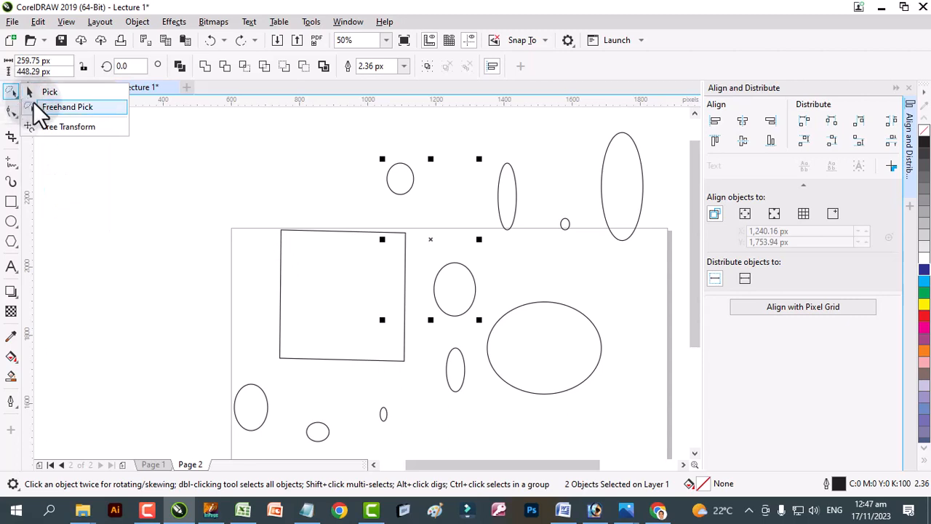
click(67, 107)
mouse_move(436, 146)
mouse_down()
mouse_move(349, 163)
mouse_move(368, 192)
mouse_move(408, 218)
mouse_move(482, 249)
mouse_move(497, 278)
mouse_move(493, 306)
mouse_move(467, 329)
mouse_move(444, 307)
mouse_move(443, 161)
mouse_move(421, 143)
mouse_move(368, 164)
mouse_move(425, 235)
mouse_move(420, 360)
mouse_move(376, 422)
mouse_move(394, 430)
mouse_move(413, 404)
mouse_move(334, 393)
mouse_move(238, 433)
mouse_move(222, 366)
mouse_move(286, 416)
mouse_up()
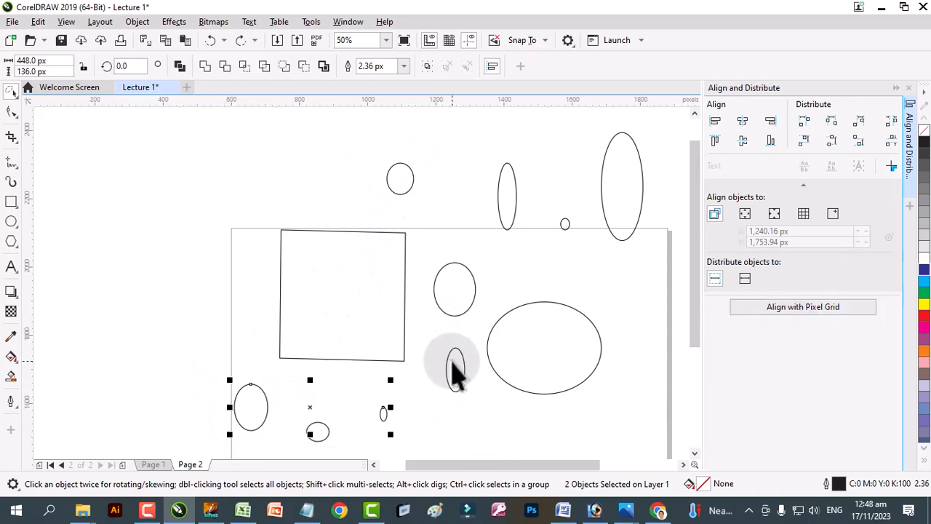
- Clear the selection and try several freehand lassos around the small circle above the page
click(446, 154)
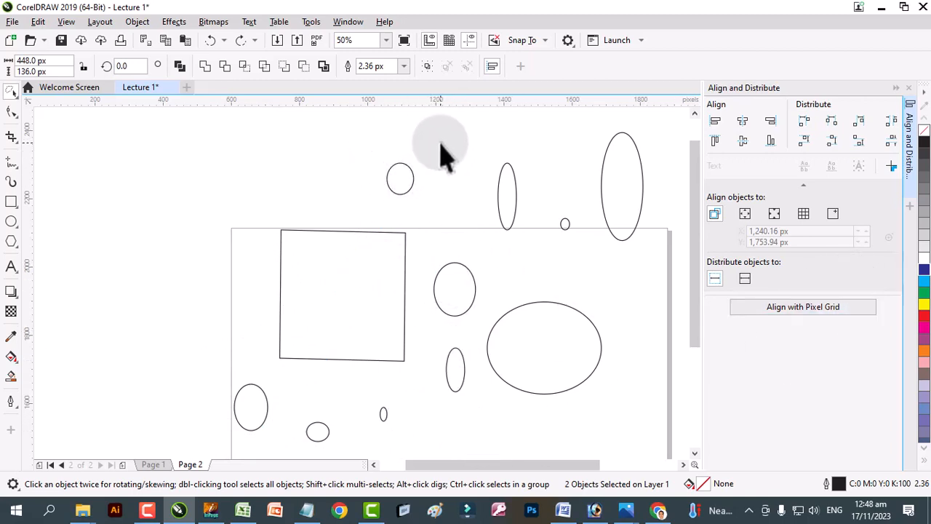
mouse_move(374, 143)
mouse_down()
mouse_move(414, 149)
mouse_move(411, 224)
mouse_move(385, 166)
mouse_move(451, 195)
mouse_move(431, 251)
mouse_move(434, 311)
mouse_move(476, 336)
mouse_move(413, 284)
mouse_move(467, 357)
mouse_move(476, 409)
mouse_move(434, 355)
mouse_move(432, 368)
mouse_up()
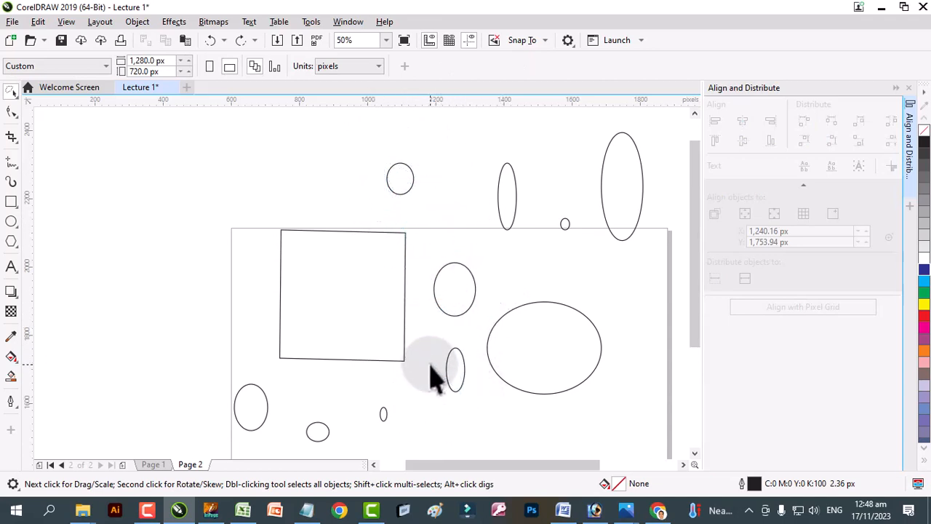
drag(371, 140, 425, 203)
drag(379, 232, 380, 232)
click(401, 202)
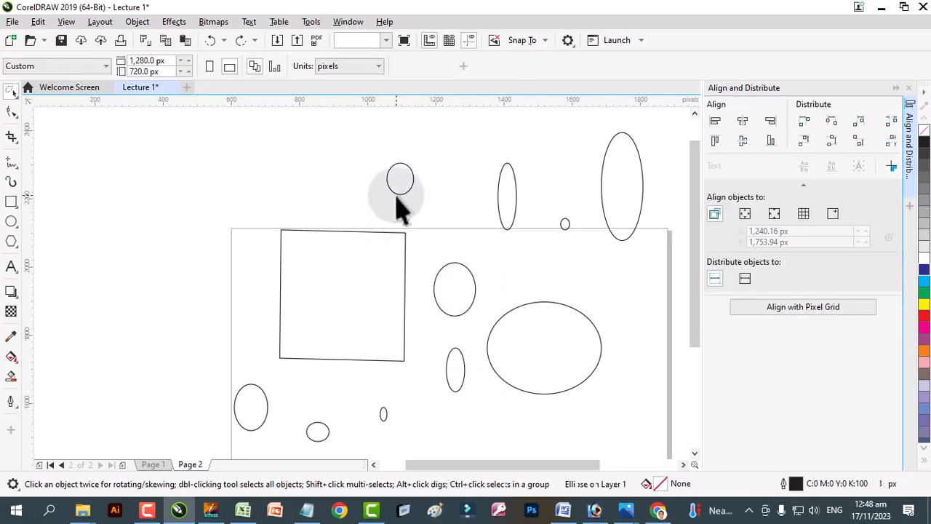
- Lasso the two ellipses between the square and the large ellipse, and fill them with dark blue
mouse_move(361, 138)
mouse_down()
mouse_move(405, 206)
mouse_move(473, 201)
mouse_move(495, 249)
mouse_move(487, 193)
mouse_move(469, 165)
mouse_move(519, 282)
mouse_move(486, 329)
mouse_move(429, 329)
mouse_move(439, 254)
mouse_up()
mouse_move(476, 276)
mouse_down()
mouse_move(473, 405)
mouse_move(436, 332)
mouse_move(426, 369)
mouse_up()
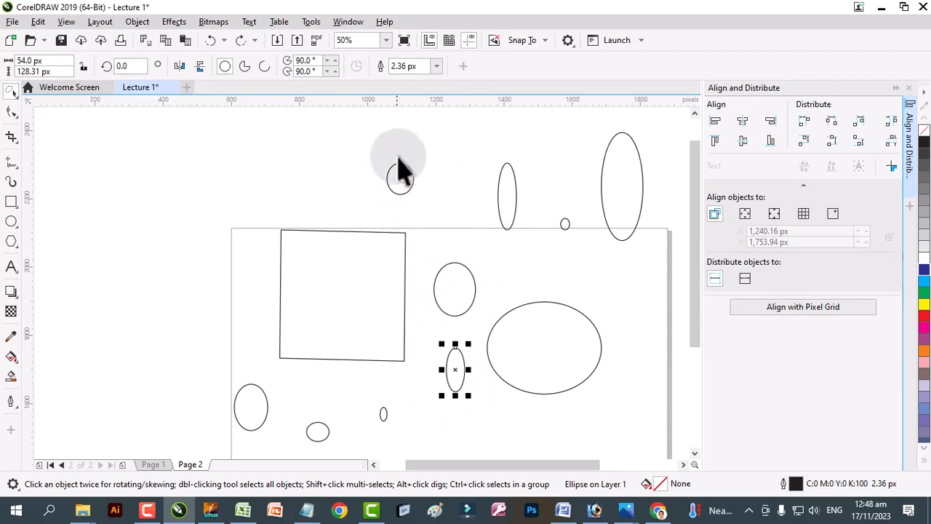
mouse_move(398, 170)
mouse_down()
mouse_move(384, 209)
mouse_move(446, 165)
mouse_move(401, 151)
mouse_move(390, 169)
mouse_move(390, 204)
mouse_move(439, 314)
mouse_move(497, 312)
mouse_move(502, 240)
mouse_move(436, 258)
mouse_move(426, 325)
mouse_move(437, 390)
mouse_move(459, 412)
mouse_move(486, 350)
mouse_move(435, 334)
mouse_move(431, 356)
mouse_up()
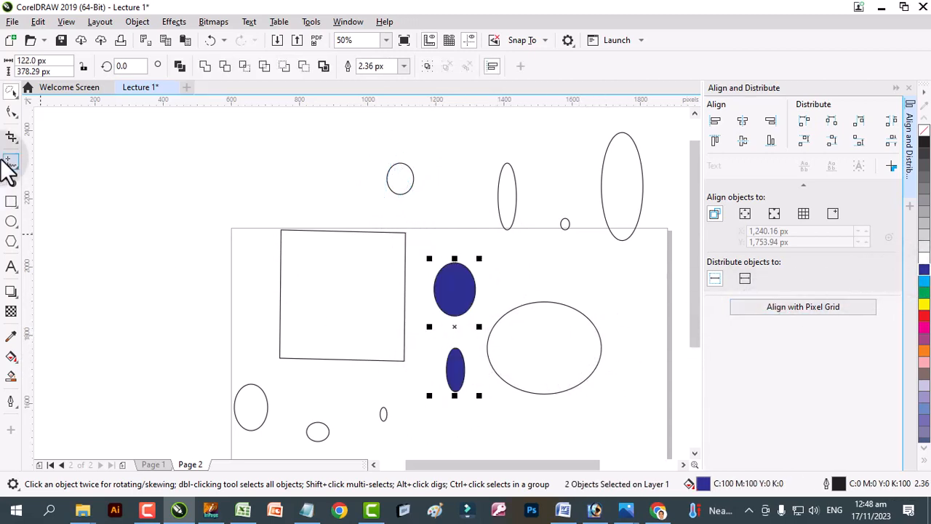
- Review the Pick tool variants, keep Freehand Pick, and select the ellipse near the page's lower-left edge
click(19, 99)
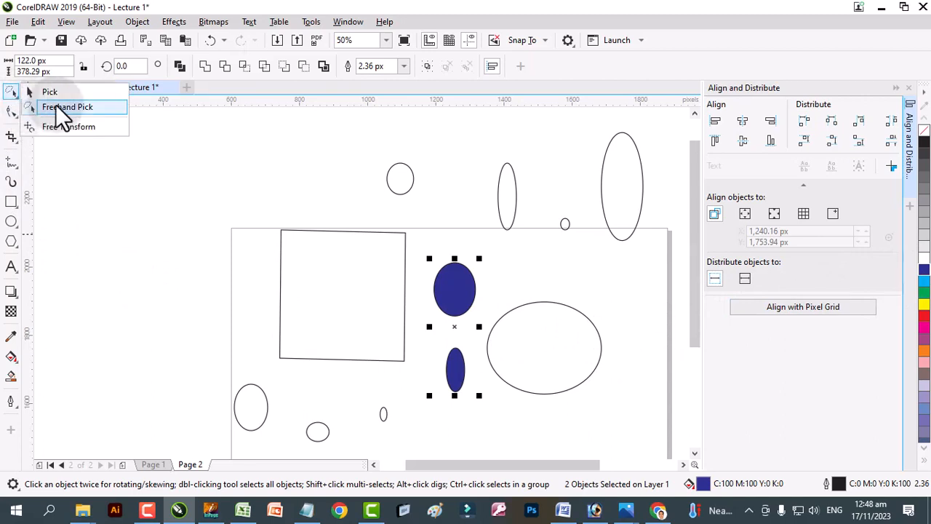
click(345, 192)
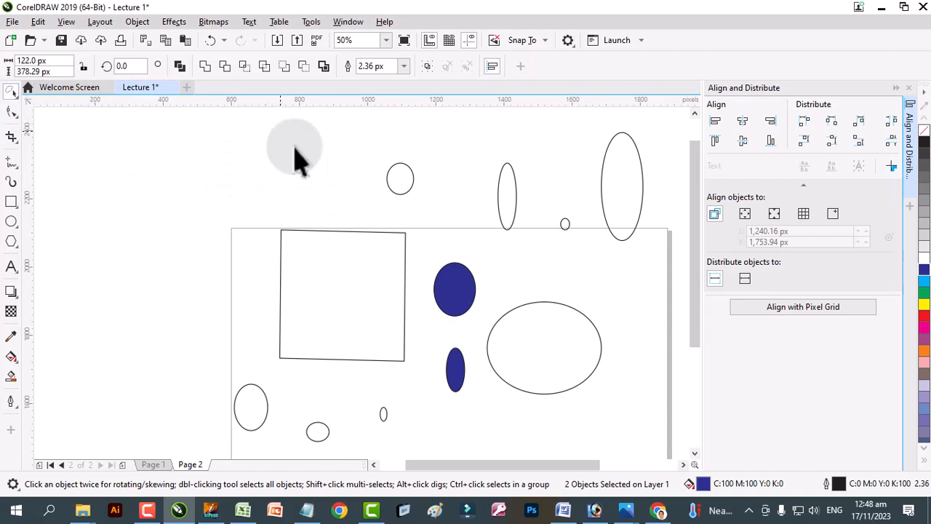
click(250, 406)
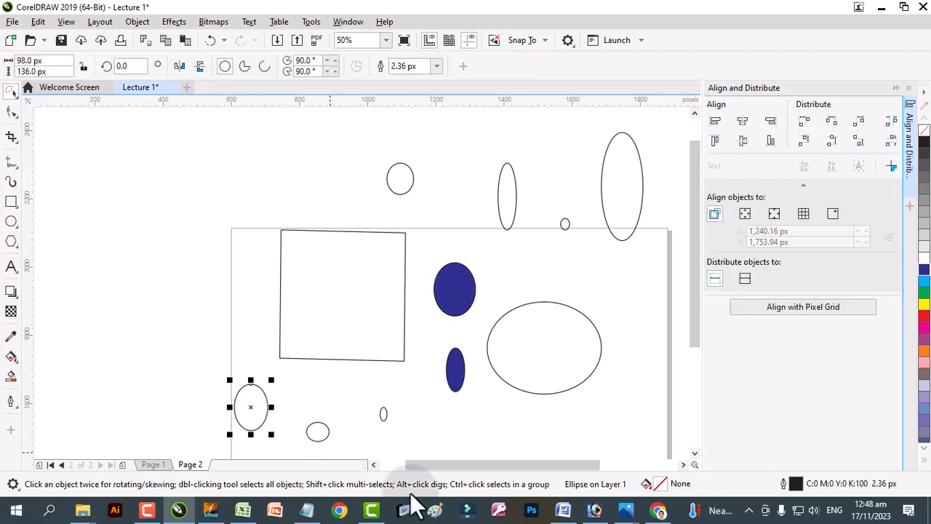
- Add the tiny ellipse below the page's square and the small circle above the large ellipse to the selection, fill them with red, and deselect
shift+click(385, 419)
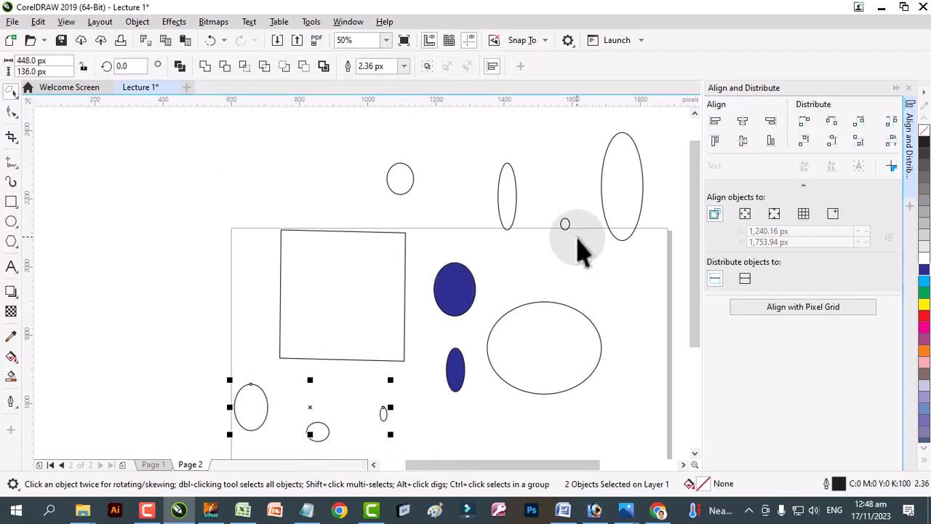
click(924, 316)
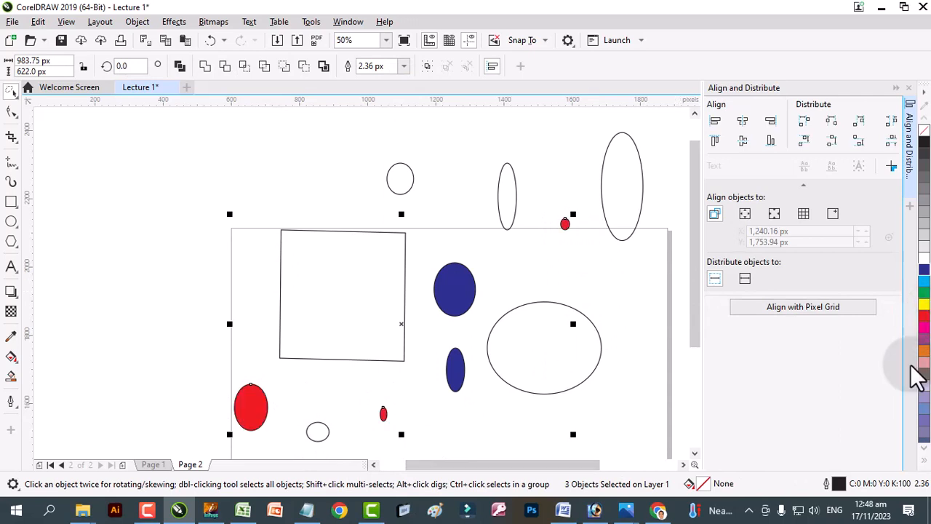
click(634, 349)
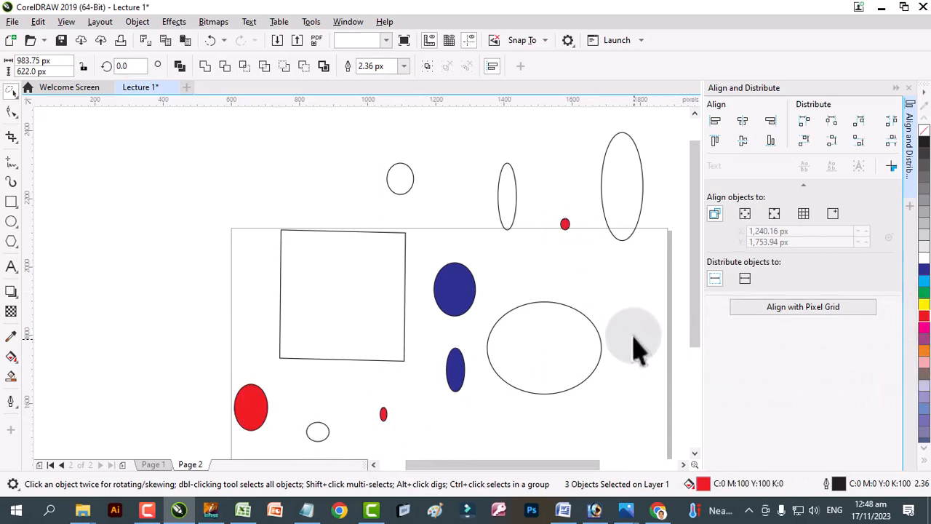
- Lasso the two blue ellipses, the two tall ellipses and the tiny red circle, and fill all five with dark blue
mouse_move(468, 133)
mouse_down()
mouse_move(501, 183)
mouse_move(587, 417)
mouse_move(436, 426)
mouse_up()
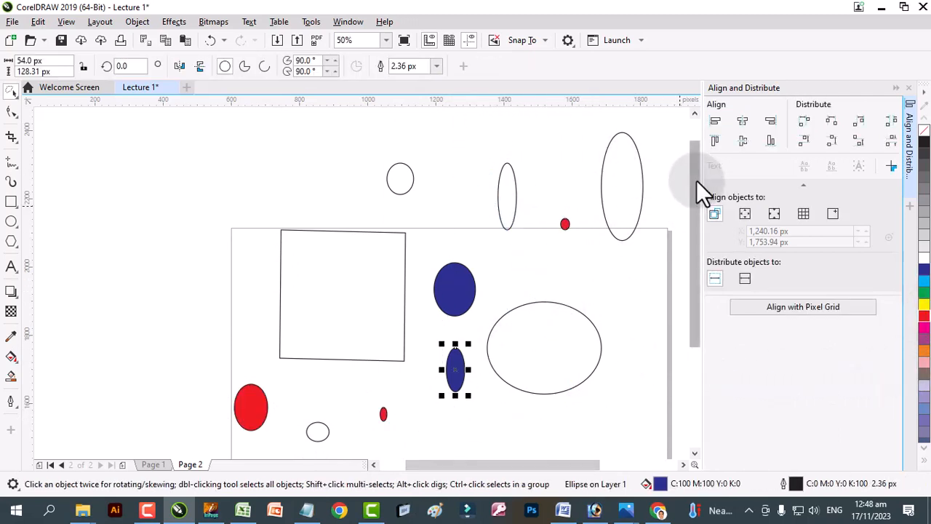
mouse_move(658, 193)
mouse_down()
mouse_move(432, 445)
mouse_move(380, 336)
mouse_move(408, 211)
mouse_move(476, 125)
mouse_up()
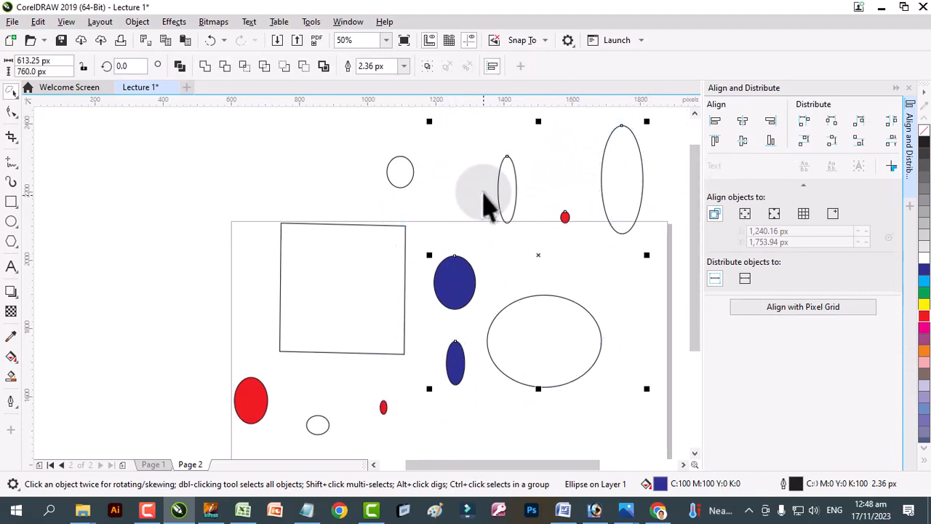
click(923, 269)
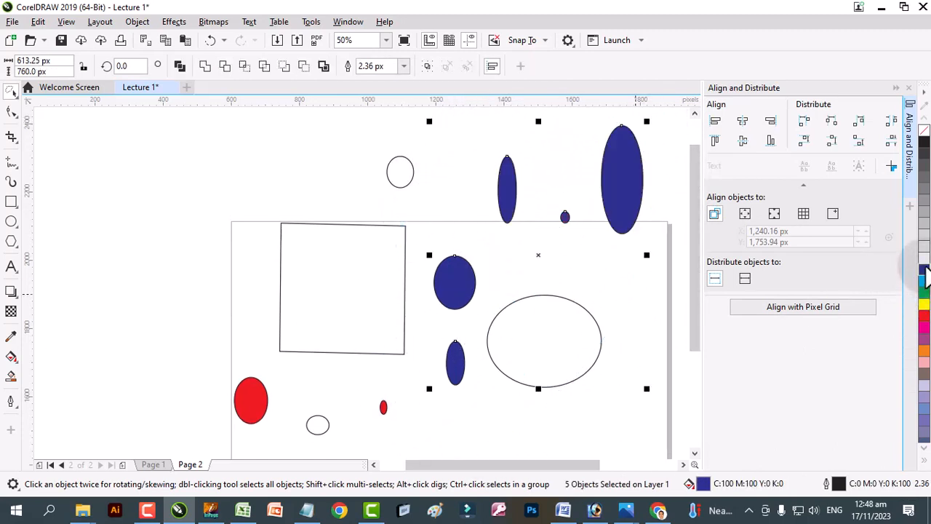
- Switch to the Pick tool, marquee-select the shapes around the large ellipse, and display the tool variants again
click(14, 97)
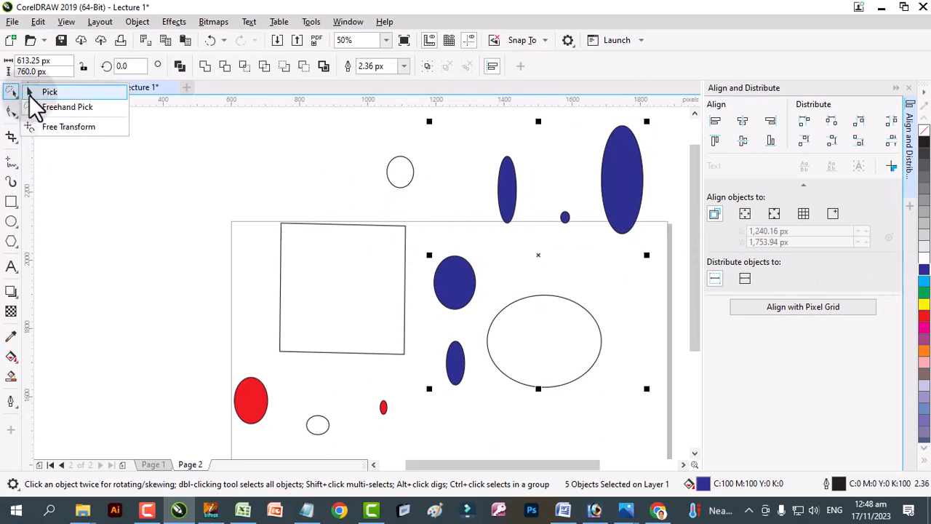
click(45, 92)
mouse_move(294, 170)
mouse_down()
mouse_move(327, 243)
mouse_move(540, 414)
mouse_move(610, 411)
mouse_up()
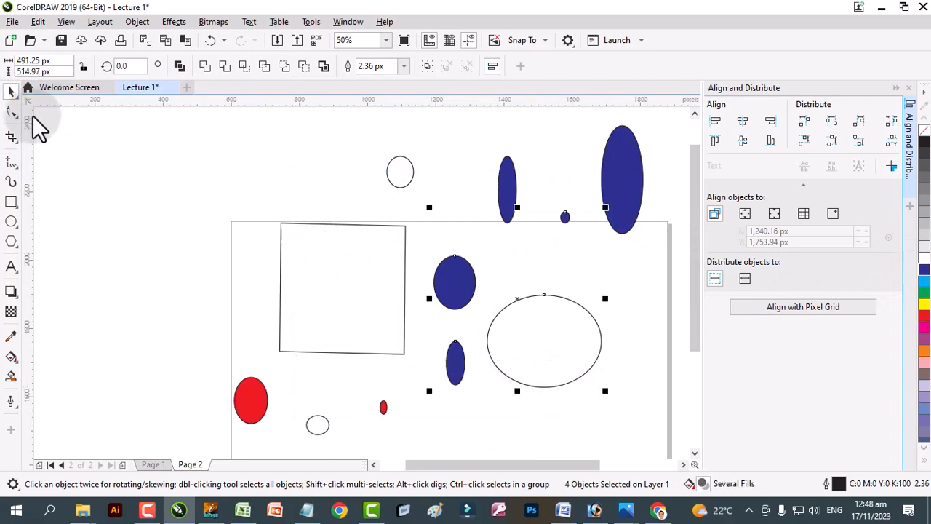
click(17, 98)
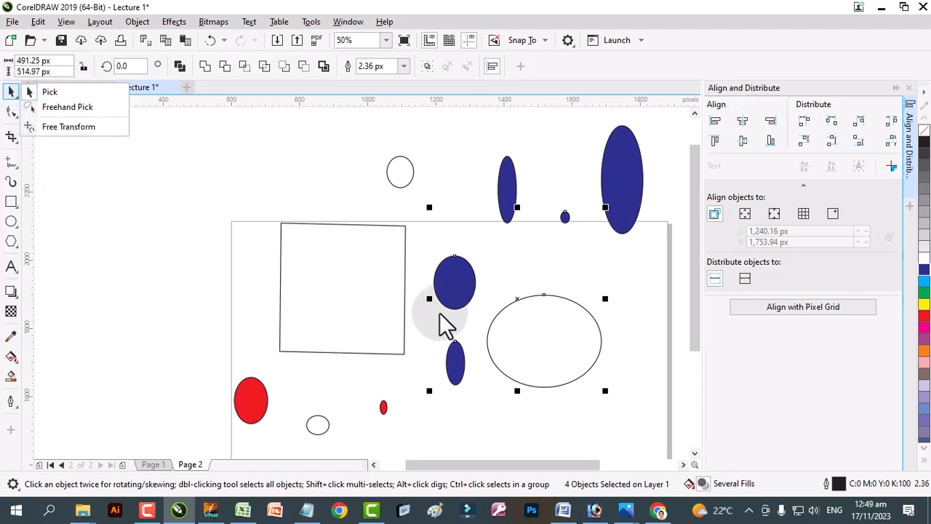
- Move the square over the page's upper-left corner and stretch it into a rectangle about 612 px wide and 373 px high
click(361, 299)
click(358, 287)
drag(335, 288, 226, 233)
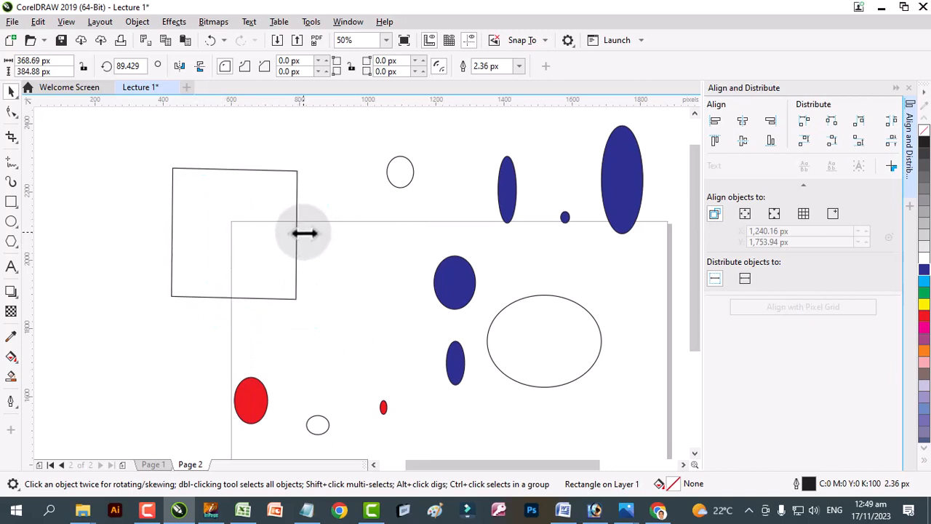
drag(303, 233, 383, 233)
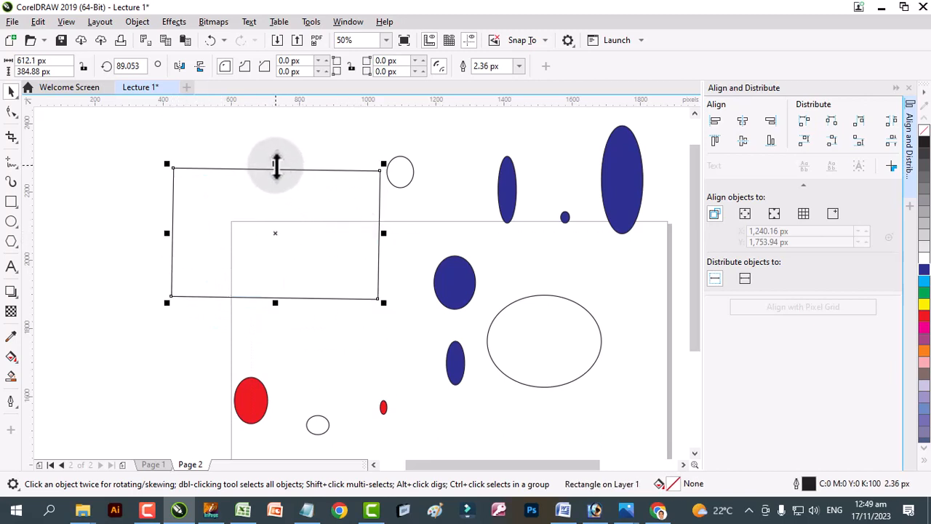
mouse_move(277, 162)
mouse_down()
mouse_move(283, 141)
mouse_move(275, 168)
mouse_up()
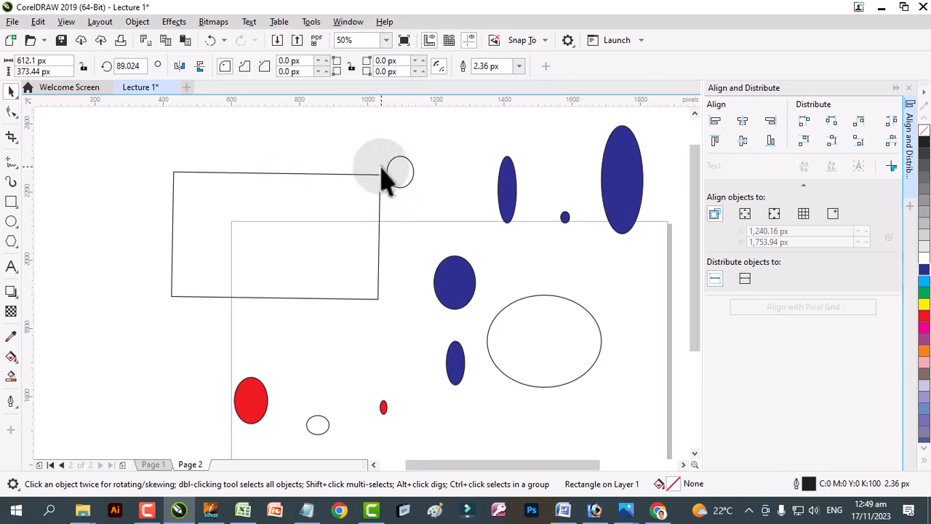
click(343, 201)
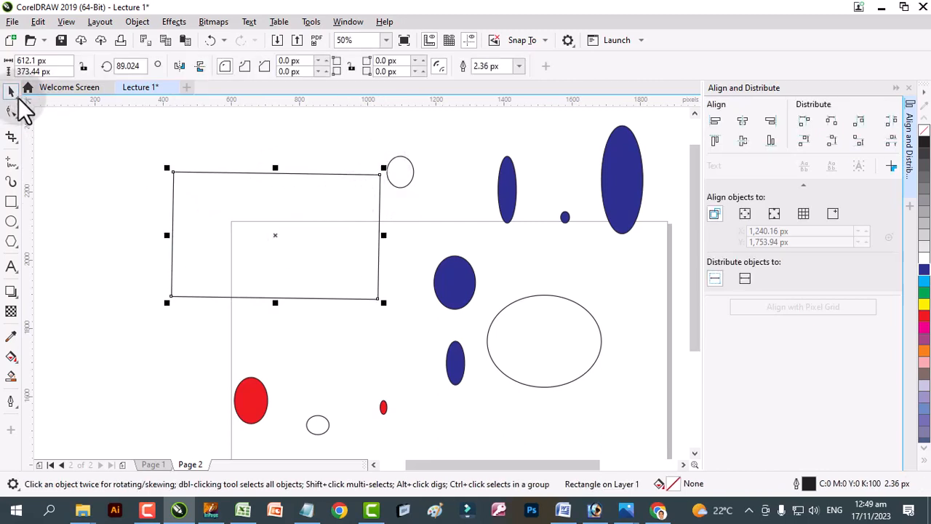
- Scale the rectangle down to about 384 by 249 px with the Free Transform tool
click(20, 99)
click(41, 128)
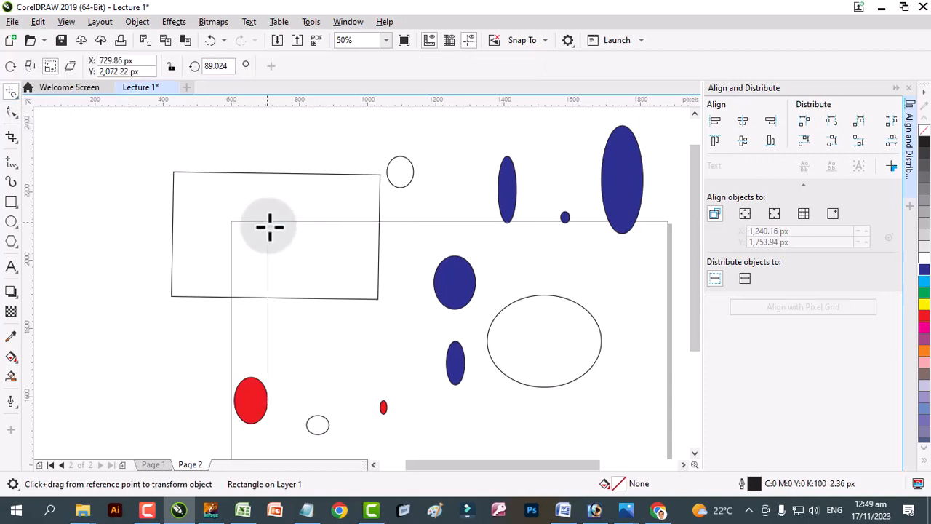
drag(269, 227, 279, 323)
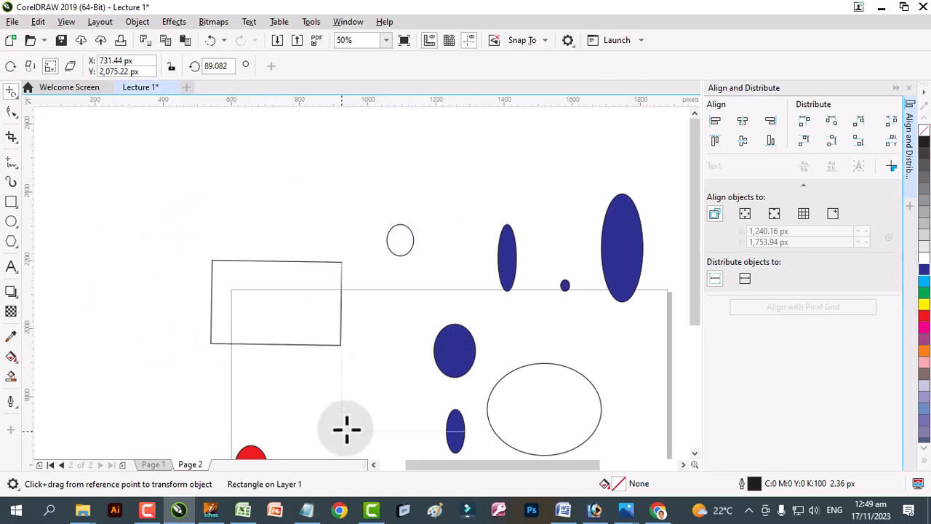
- Return to the Pick tool, select all objects at once, fill them with red, and clear the selection
click(19, 101)
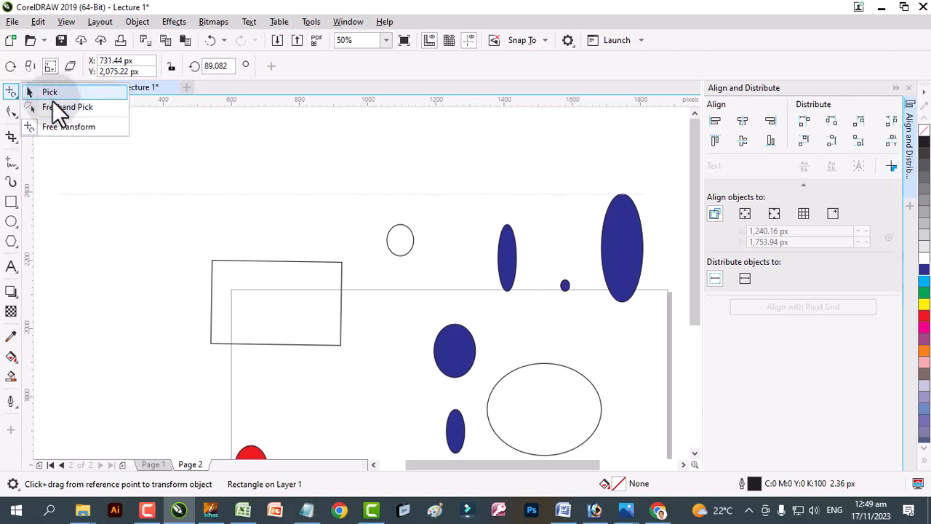
click(333, 251)
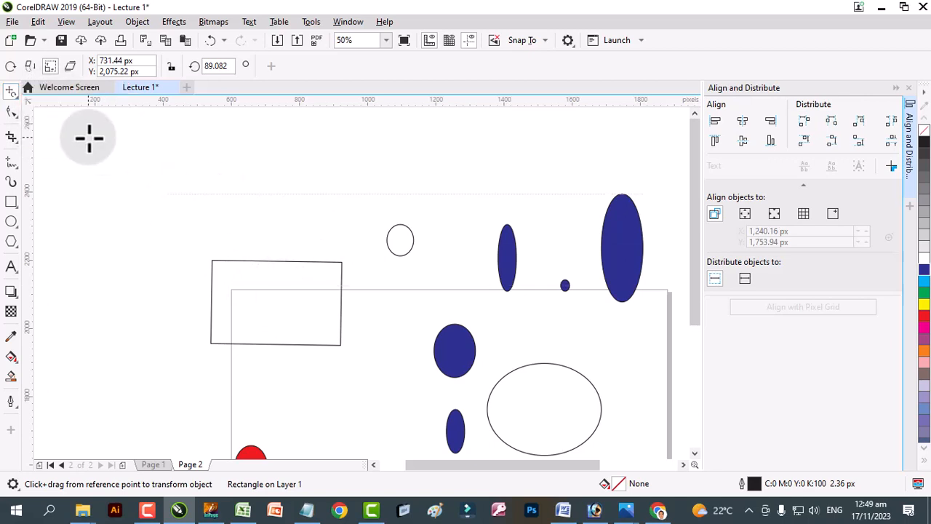
click(16, 98)
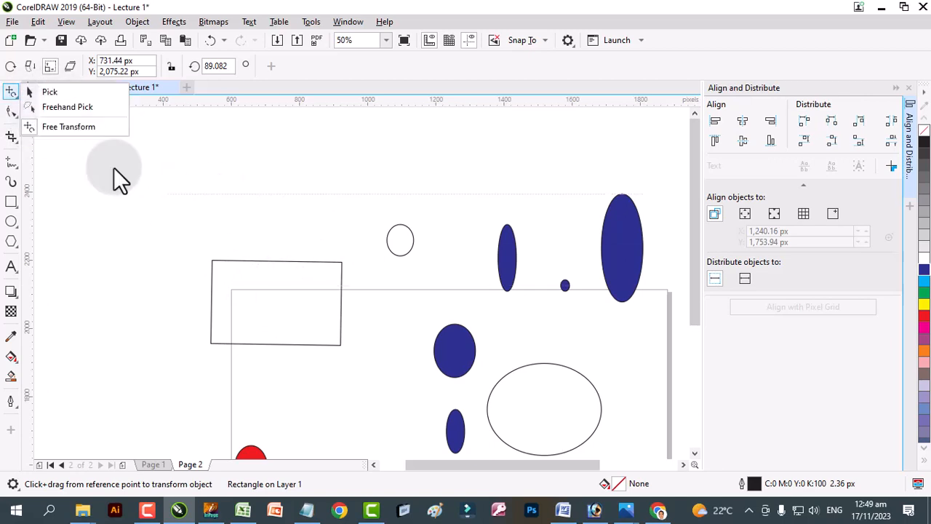
click(54, 88)
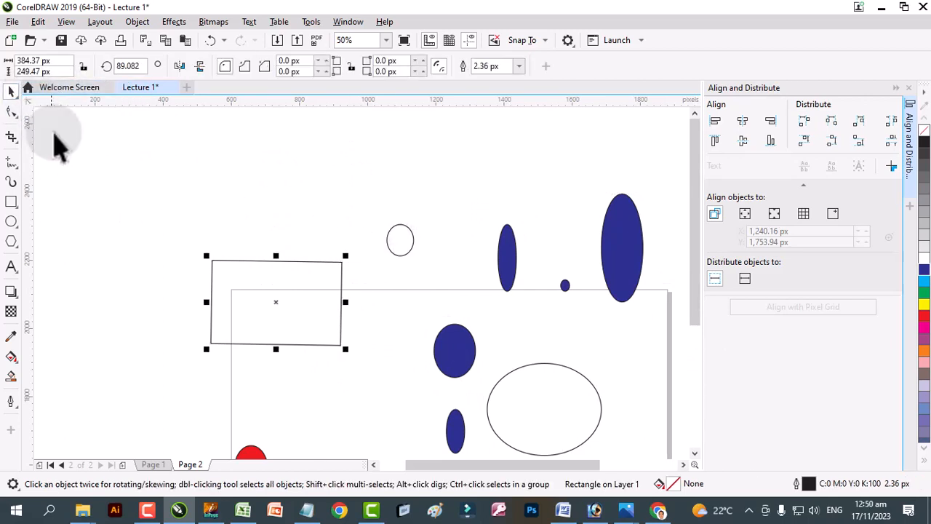
double_click(11, 91)
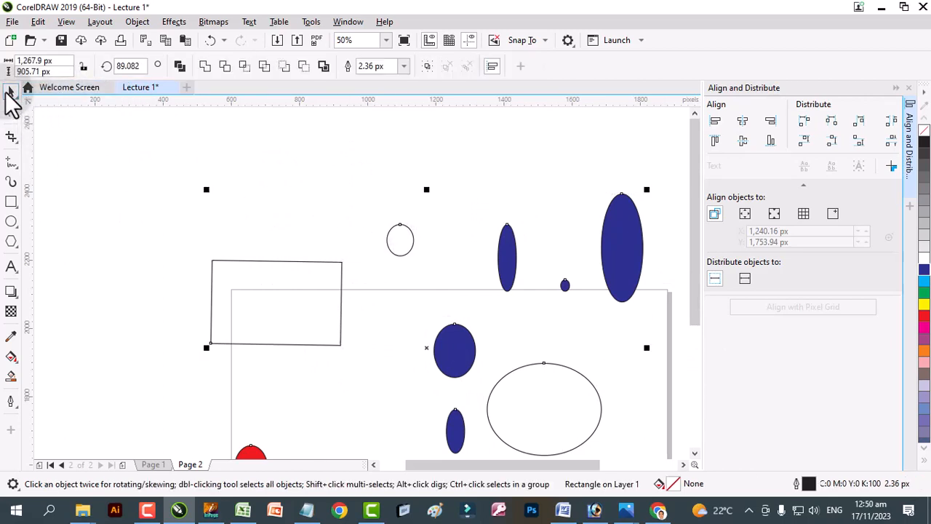
click(923, 314)
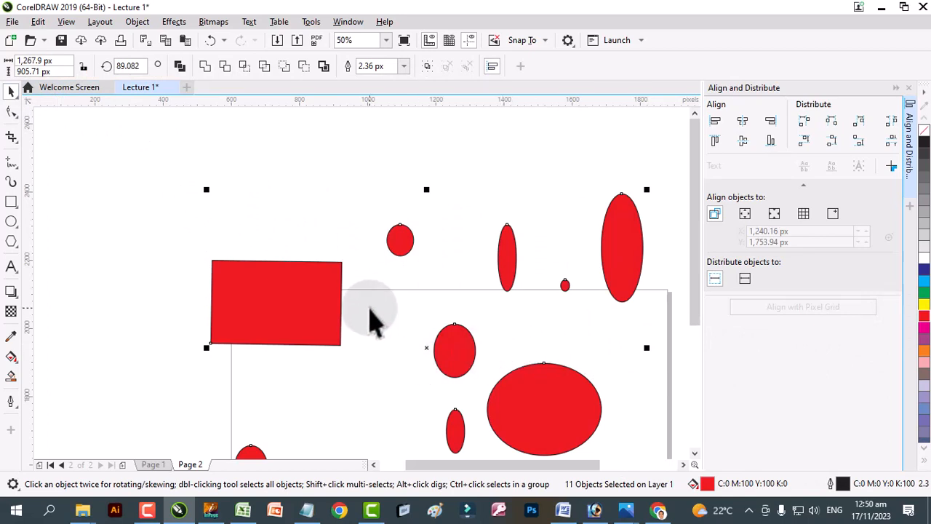
click(179, 173)
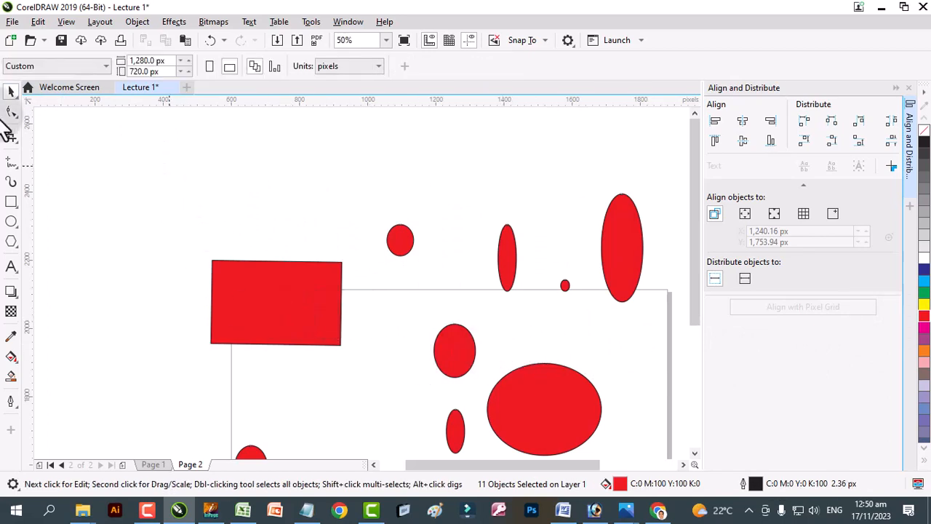
- Select the red rectangle and give its upper-left corner a scalloped notch with a 78 px radius
click(15, 96)
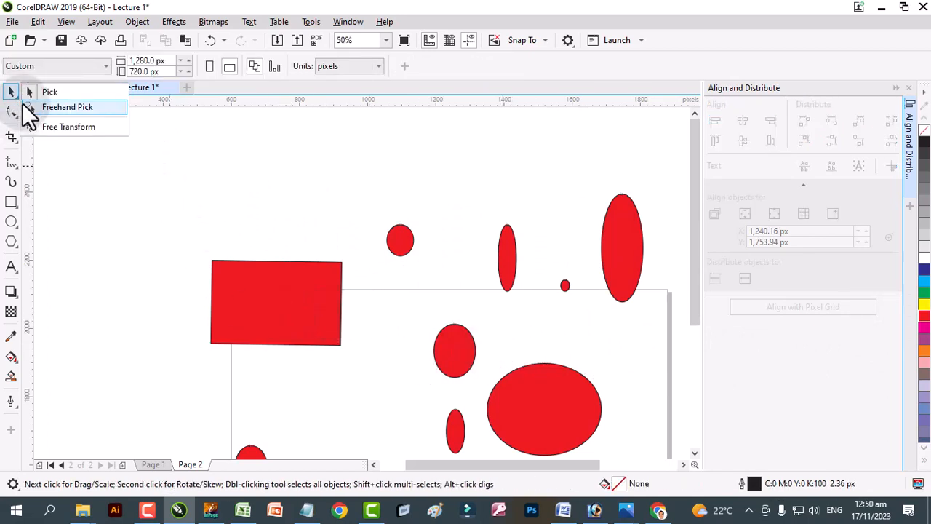
click(265, 320)
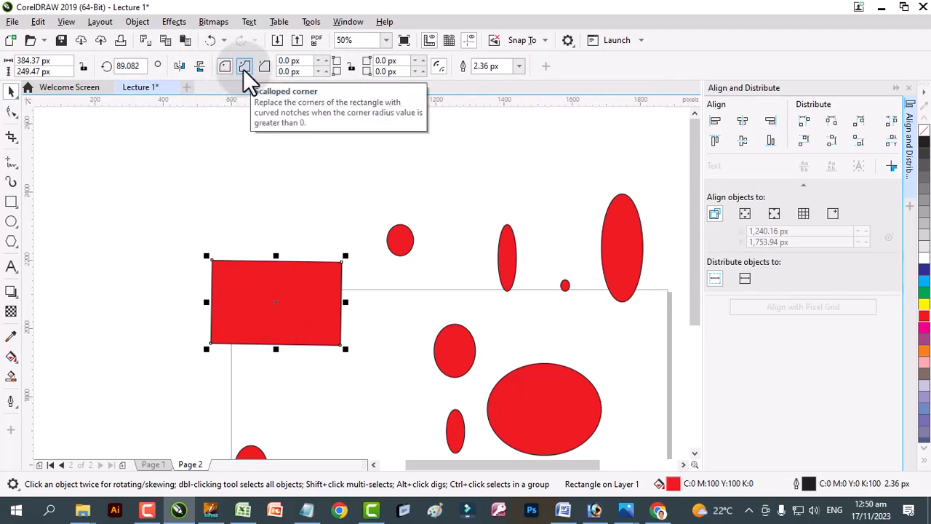
click(295, 298)
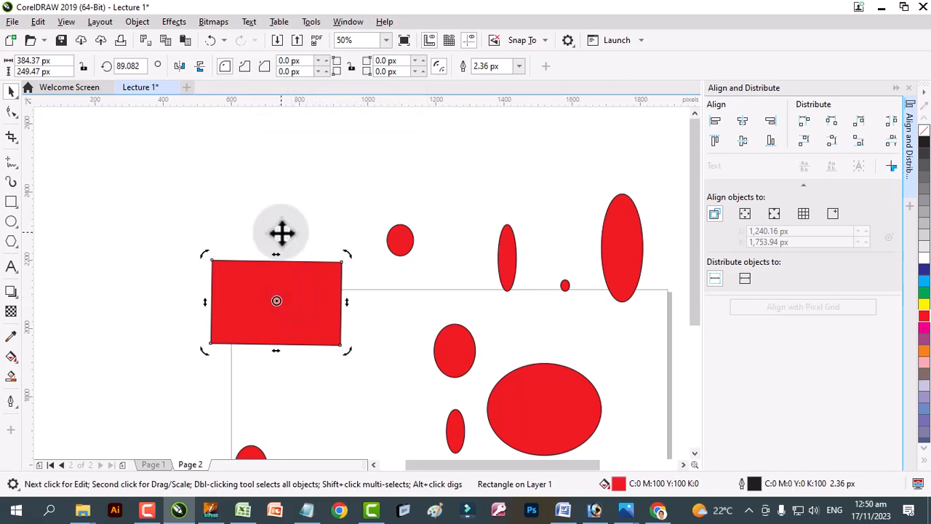
click(245, 65)
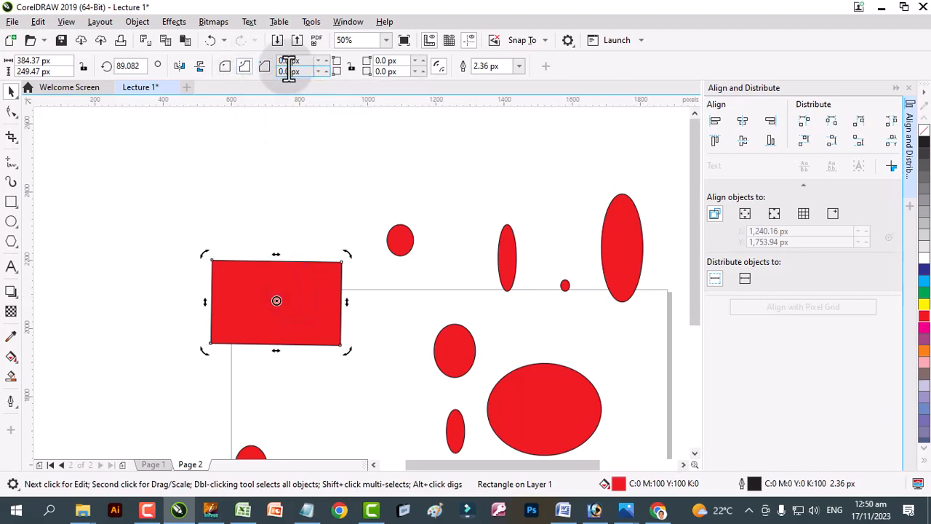
click(326, 60)
click(327, 59)
click(326, 60)
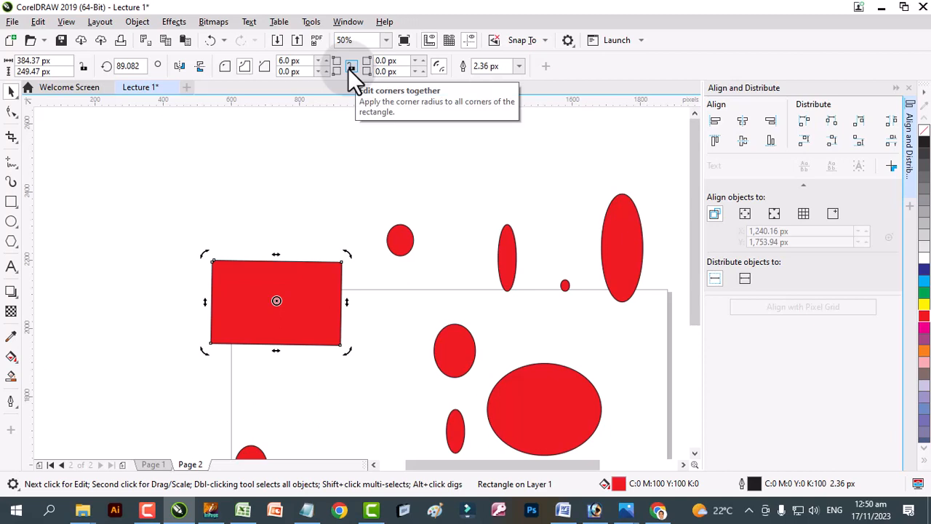
click(327, 61)
click(325, 60)
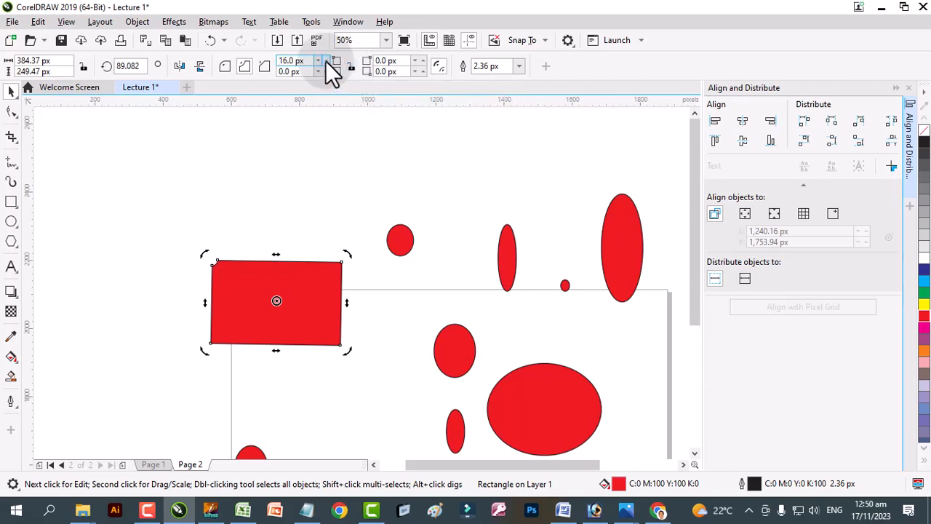
drag(325, 60, 326, 61)
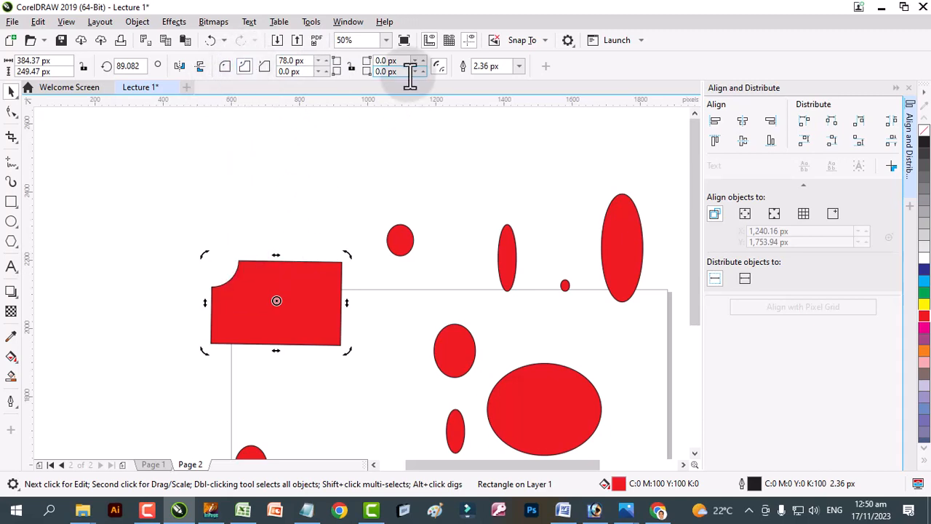
- Edit the corners together to enlarge the scallops to 134 px at the upper left and 56 px at the other three
click(352, 69)
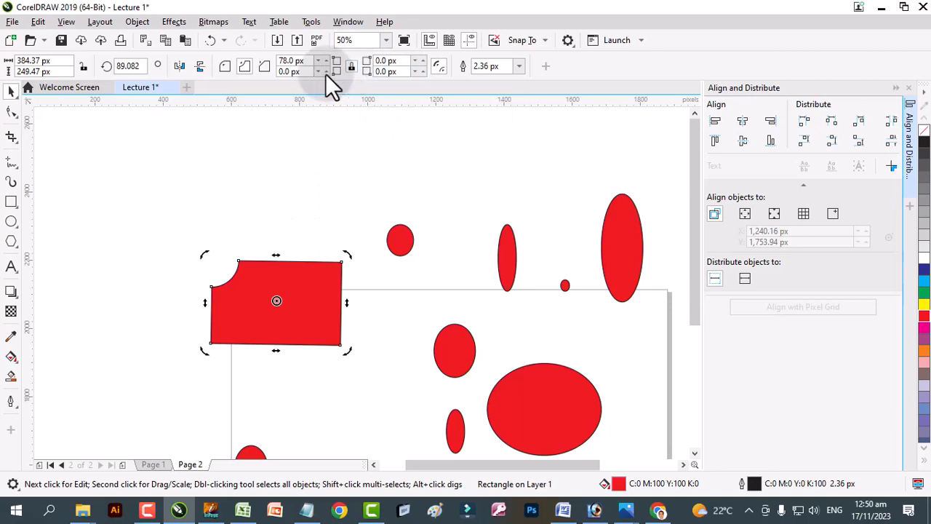
drag(327, 62, 334, 63)
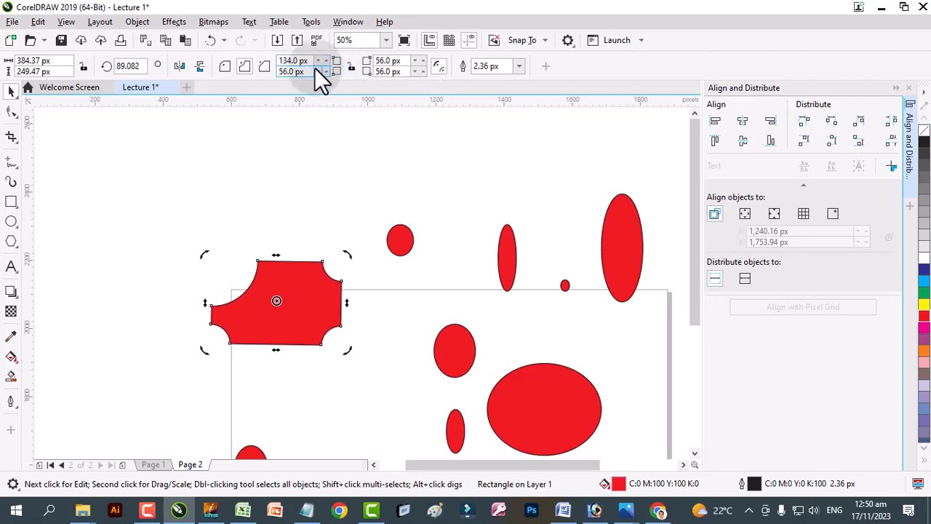
- Reset the rectangle's corner radii to 0 px
drag(309, 60, 268, 62)
text(0)
key(Return)
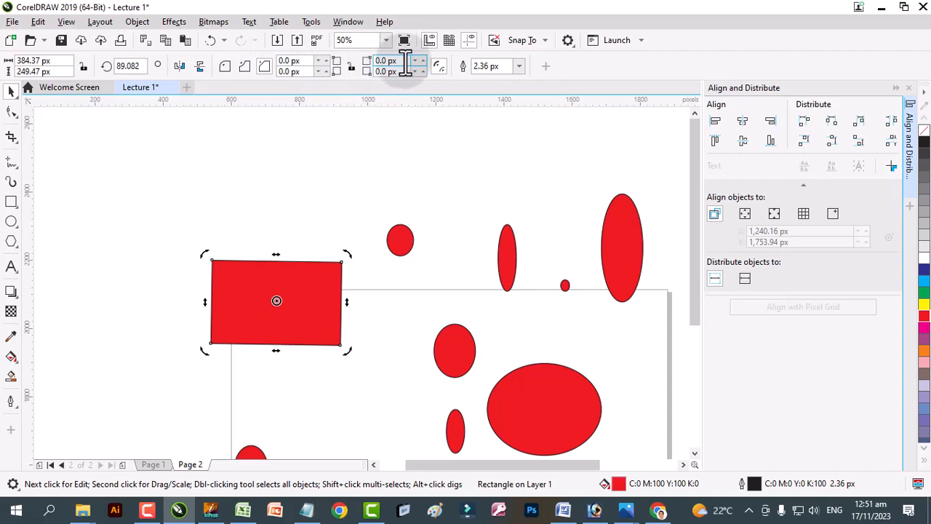
- Cut the rectangle's upper-left corner with a 56 px chamfer
click(324, 60)
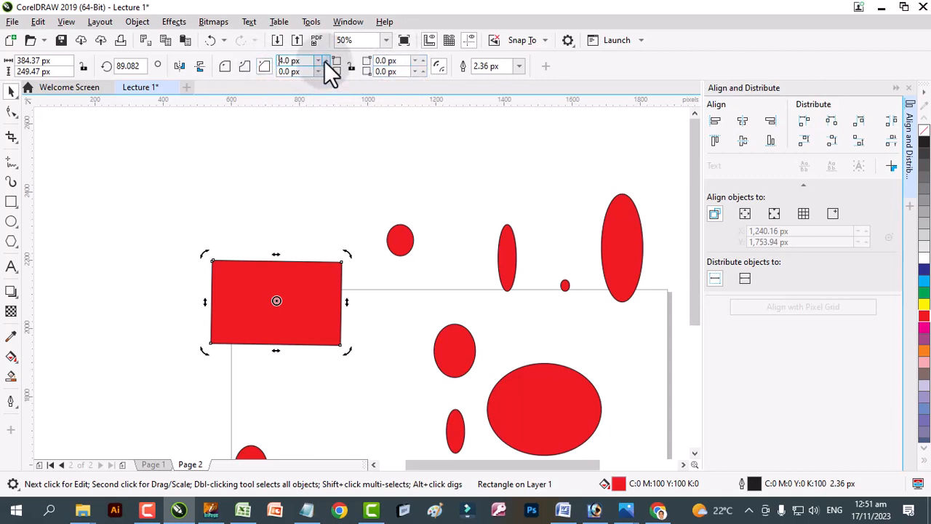
click(324, 61)
click(324, 61)
click(325, 60)
click(324, 60)
click(324, 60)
click(325, 61)
click(325, 60)
click(325, 60)
- Edit the corners together to raise the chamfers to 78 px at the upper left and 22 px at the other three
click(356, 67)
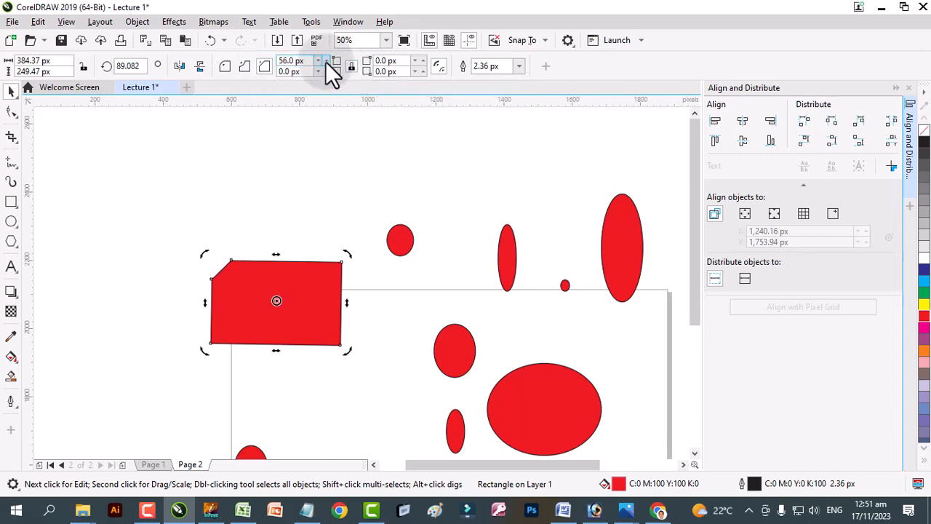
click(324, 60)
click(324, 60)
click(325, 60)
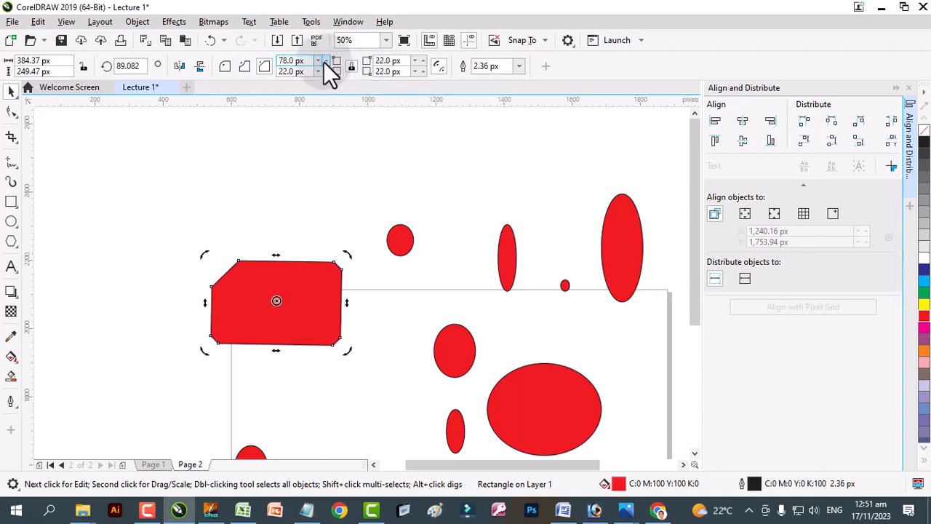
- Raise the rectangle's corner chamfers together to 152 px at the upper left and 96 px at the other three
click(325, 61)
click(324, 61)
click(325, 61)
click(324, 60)
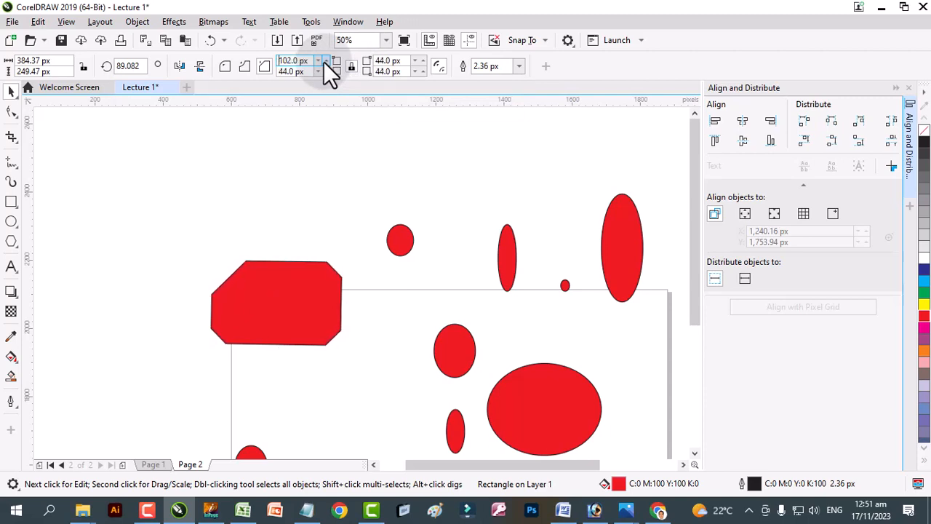
click(325, 60)
click(325, 60)
click(324, 60)
click(325, 61)
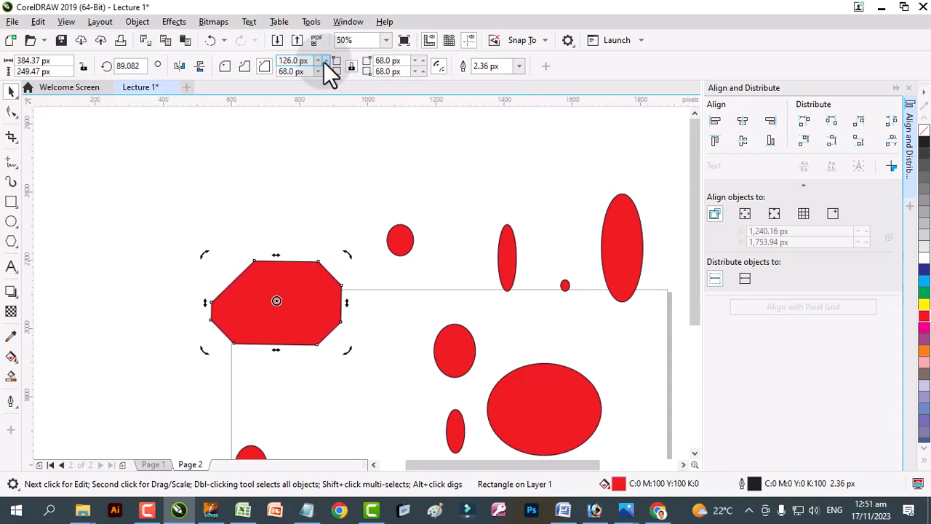
click(325, 61)
click(325, 60)
click(325, 60)
click(324, 60)
click(325, 60)
click(324, 60)
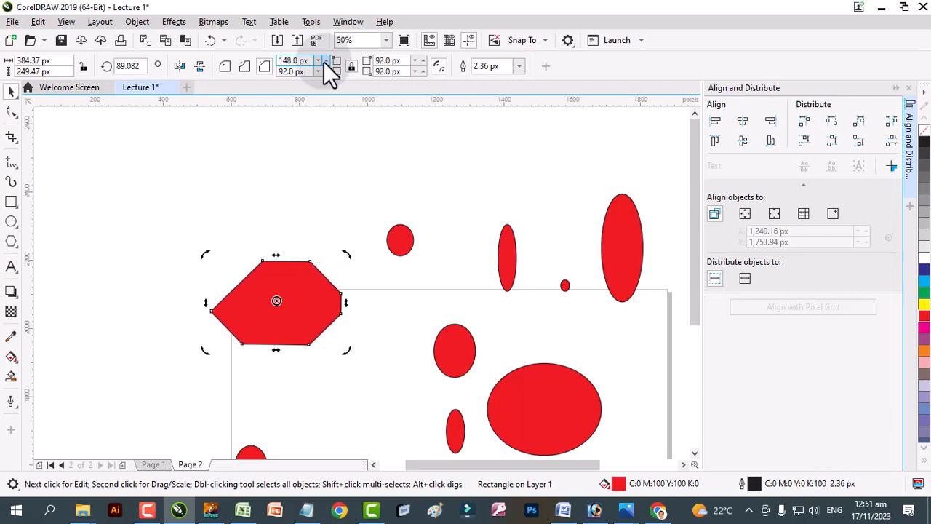
click(324, 60)
click(324, 60)
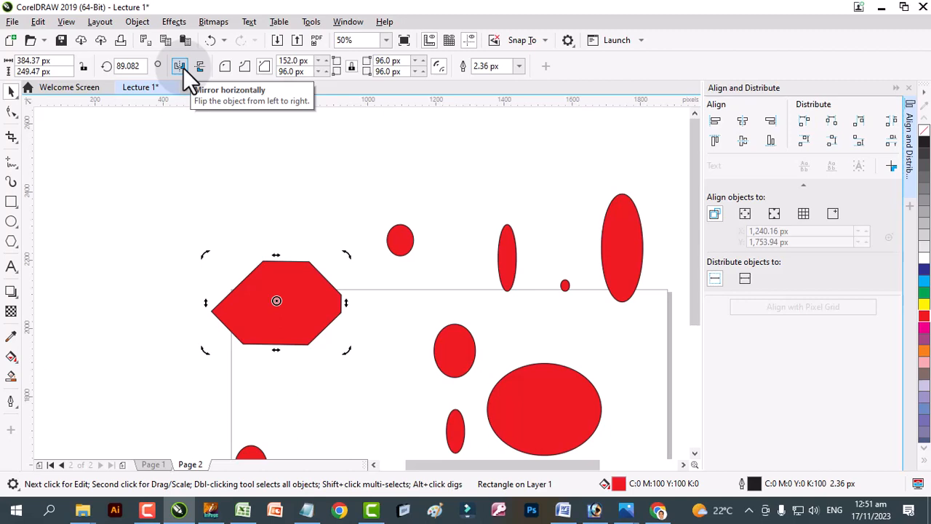
- Mirror the chamfered red shape horizontally and vertically
drag(104, 308, 587, 309)
click(264, 301)
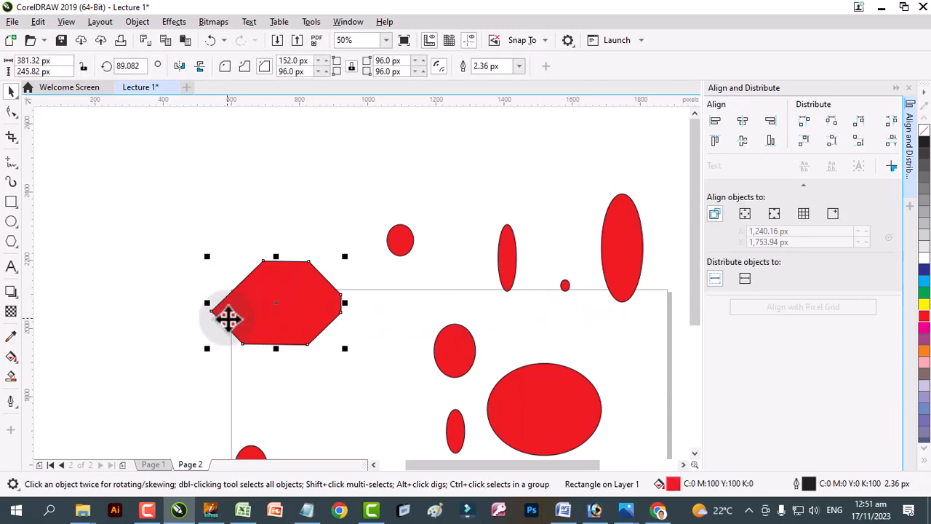
click(182, 68)
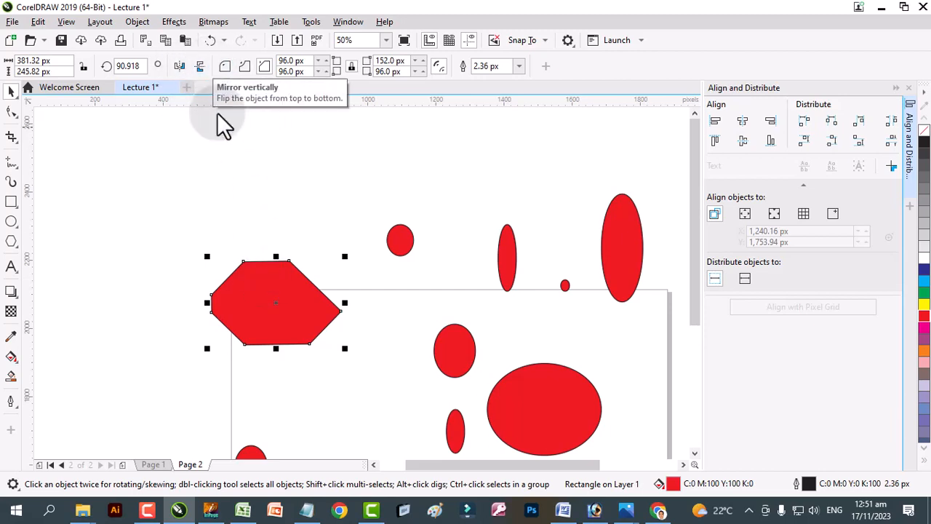
drag(303, 146, 304, 447)
click(250, 259)
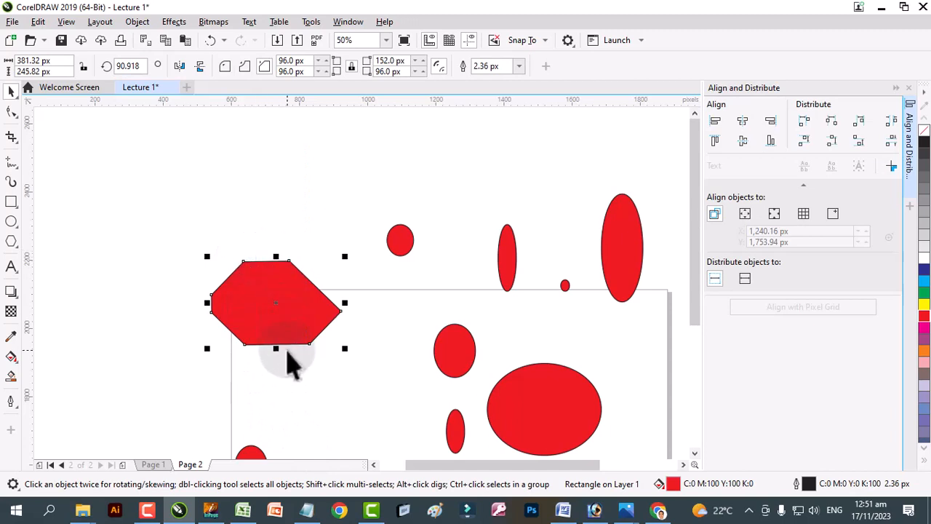
click(200, 66)
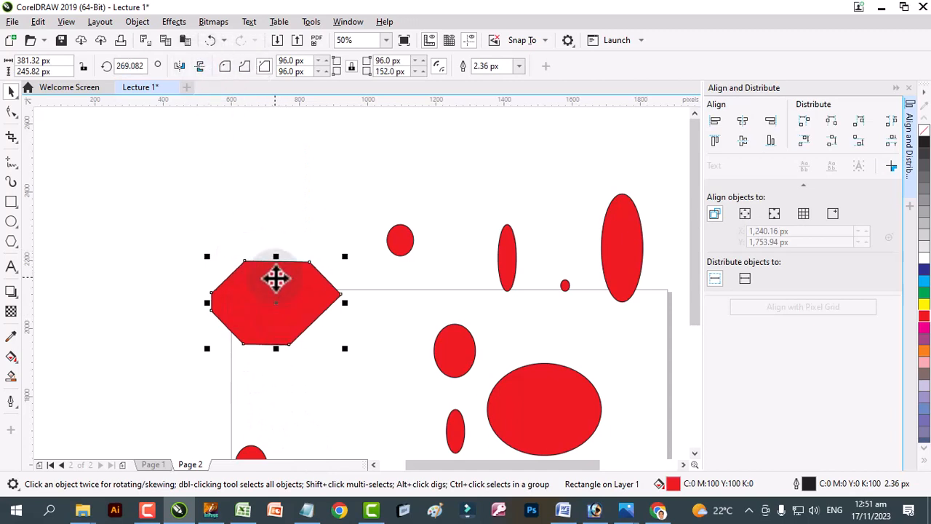
- Draw an open three-segment path about 195 x 294 px with the Pen tool above the red shape, and select it
click(11, 266)
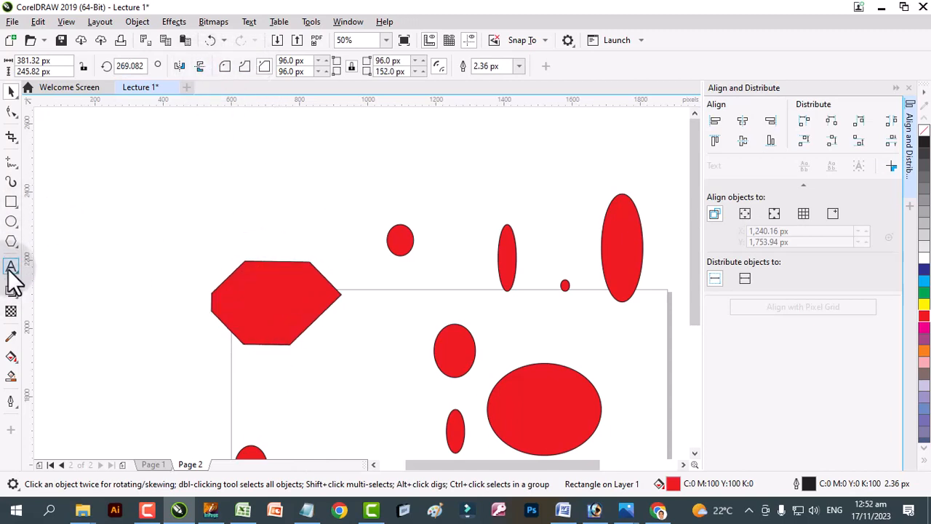
click(16, 164)
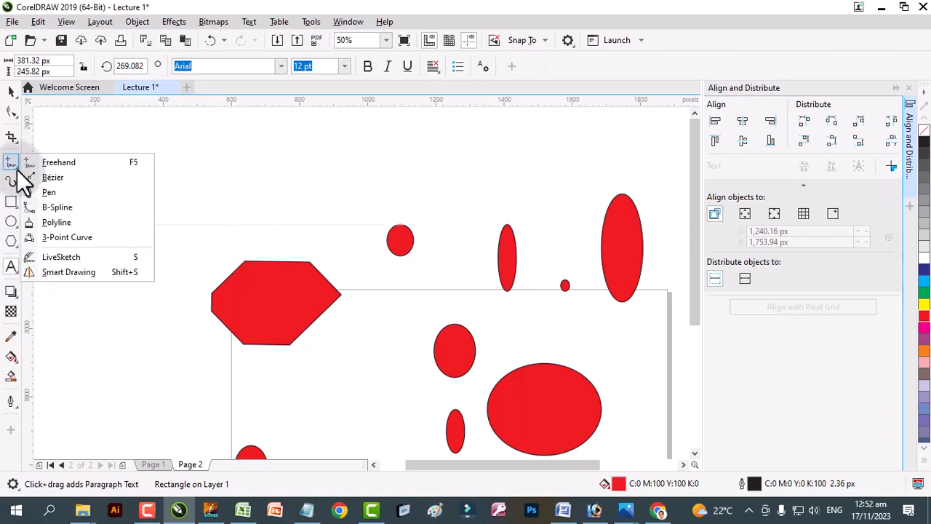
click(48, 192)
click(170, 157)
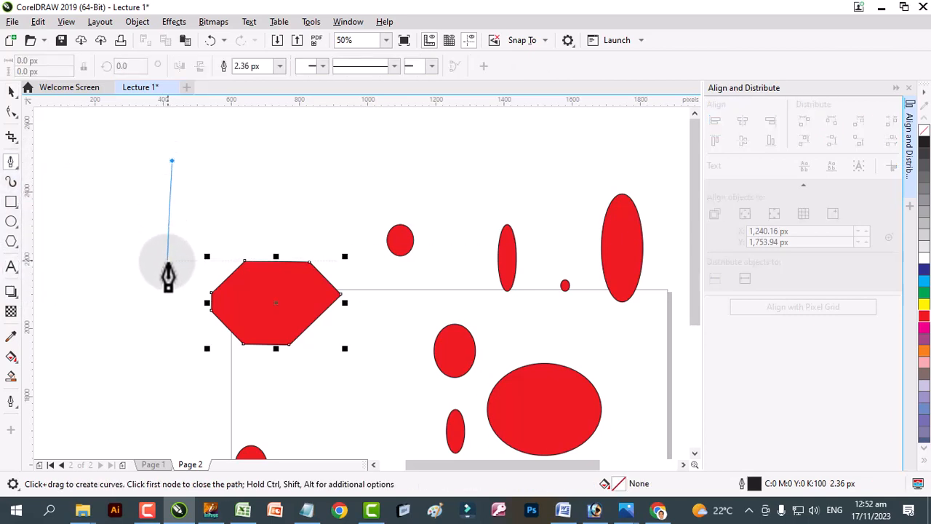
click(168, 264)
click(235, 259)
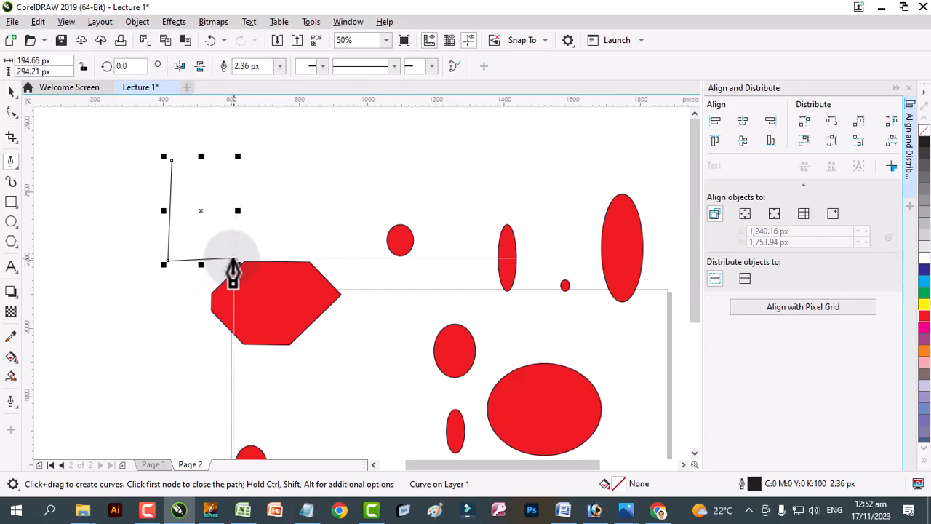
click(195, 228)
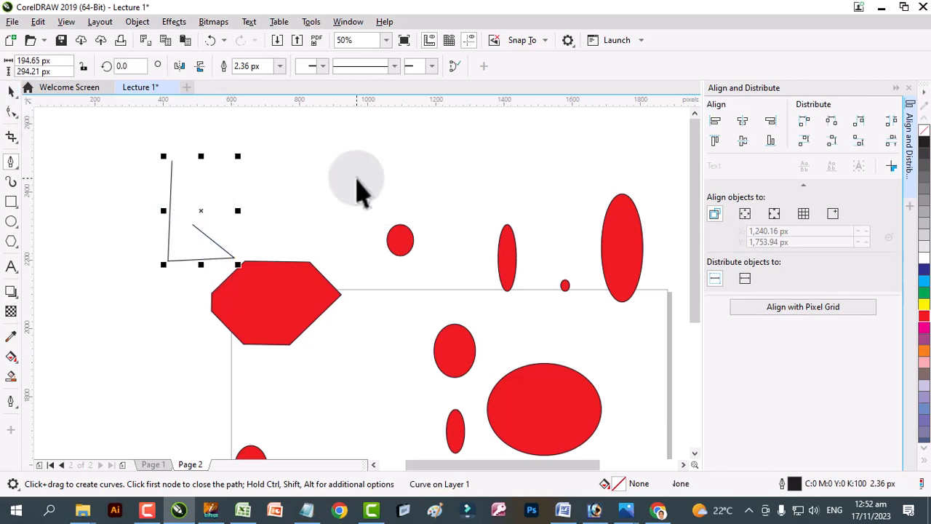
key(space)
click(356, 178)
click(173, 242)
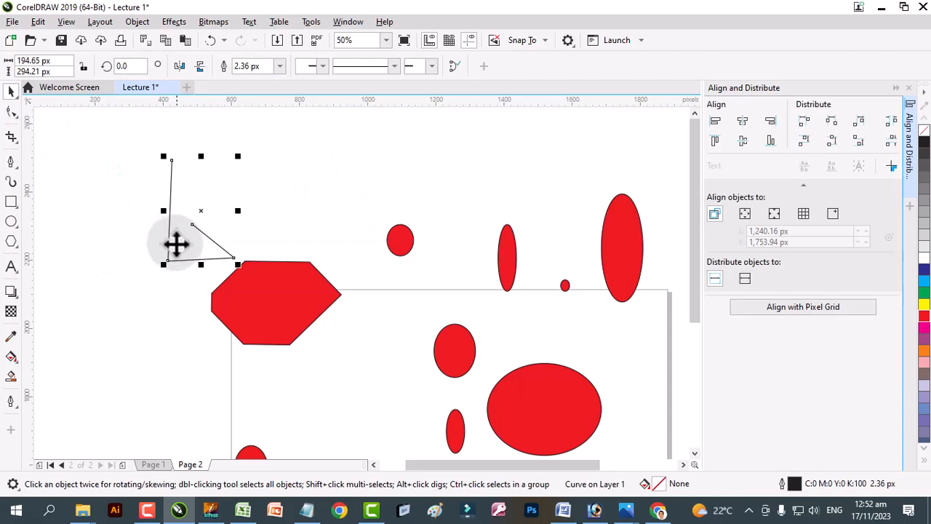
- Flip the open path horizontally and back, and flip it vertically and back
click(179, 67)
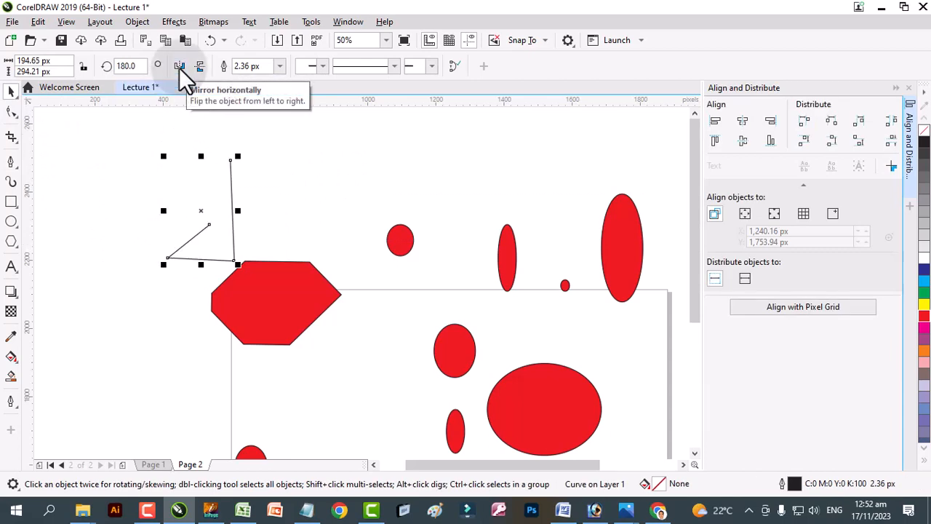
click(179, 68)
click(179, 67)
click(179, 68)
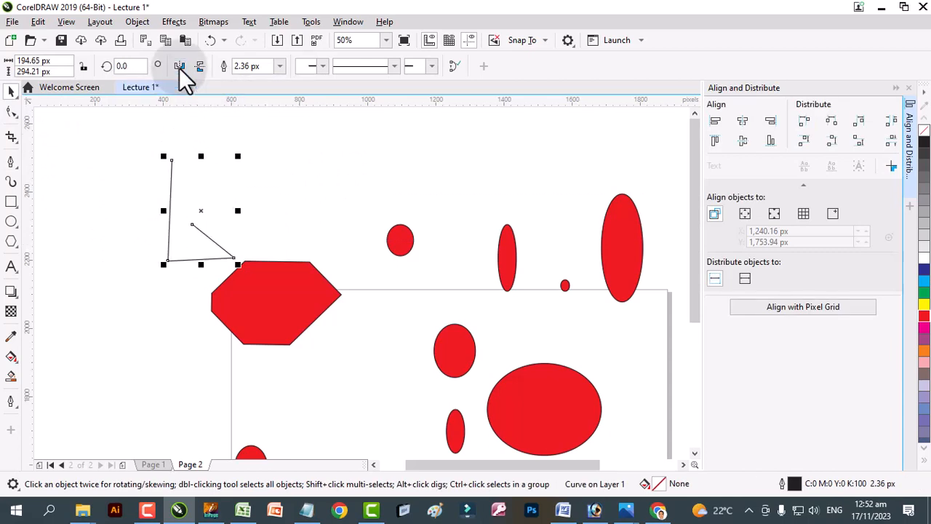
click(197, 68)
click(196, 67)
click(196, 68)
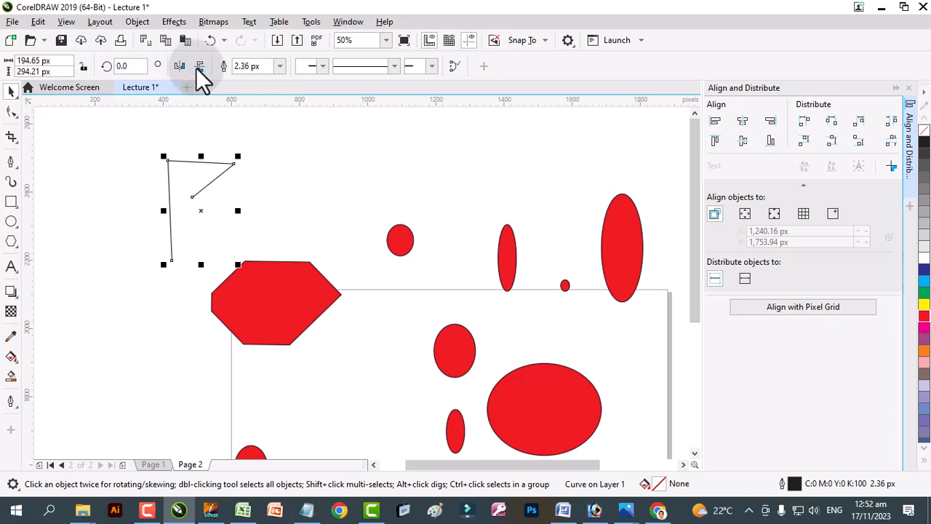
click(196, 68)
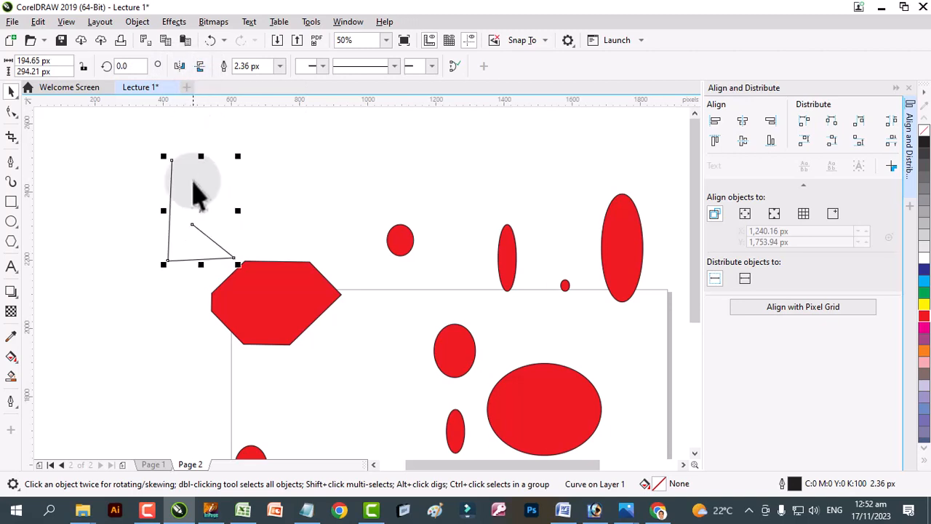
- Move the open path away from the red shape and place a vertically mirrored copy directly above it
drag(193, 222, 157, 228)
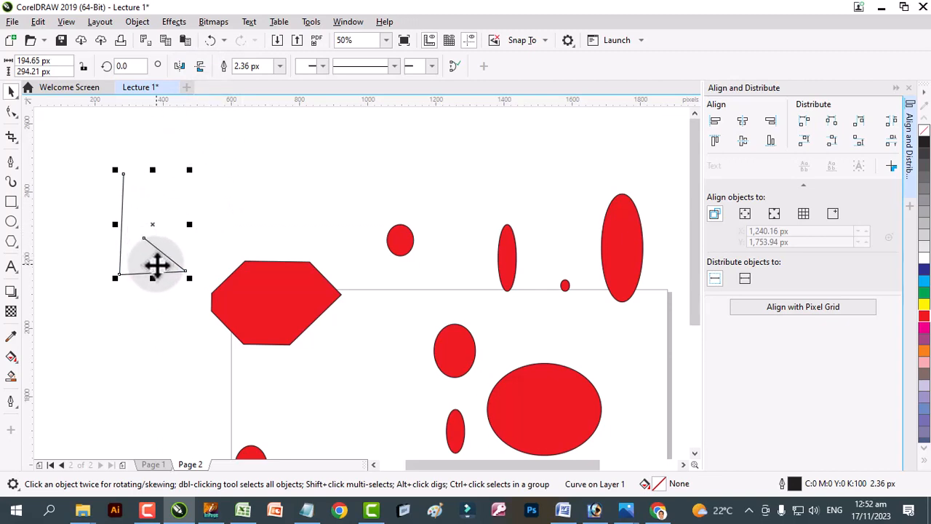
click(200, 66)
drag(161, 166, 183, 95)
scroll(177, 176, up, 3)
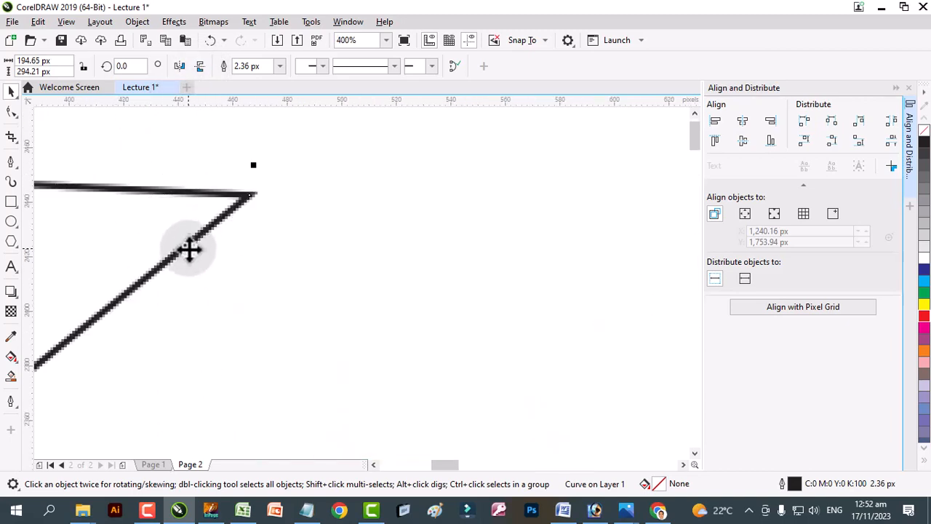
scroll(202, 235, down, 2)
drag(200, 232, 202, 121)
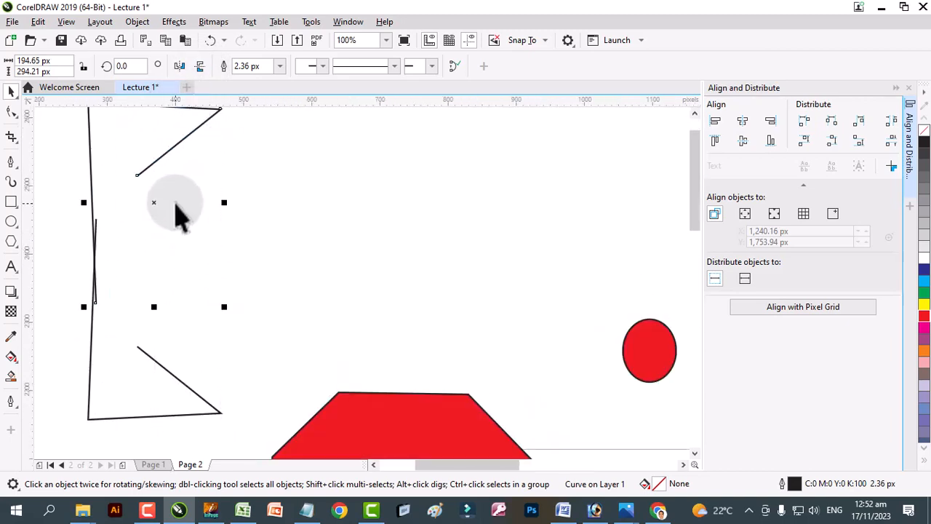
scroll(177, 193, down, 2)
click(196, 196)
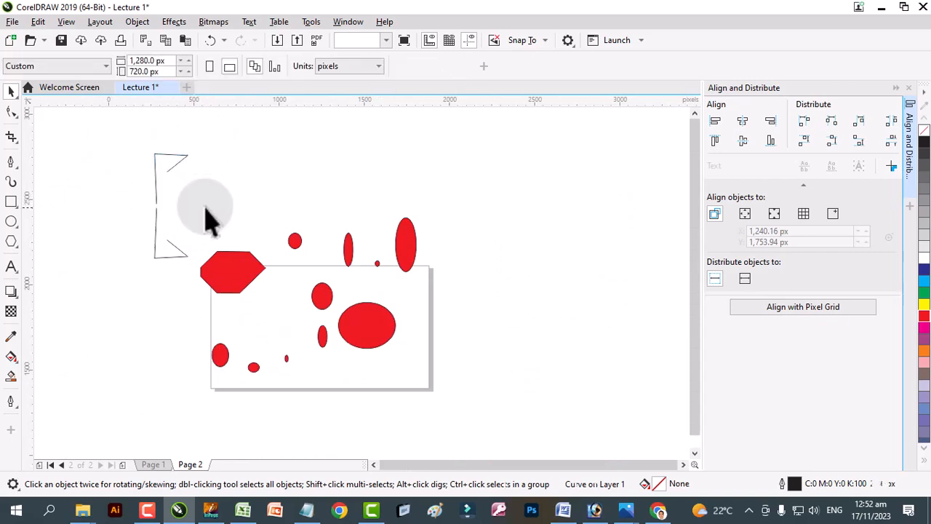
- Delete the vertically mirrored copy above the original path
scroll(150, 210, up, 1)
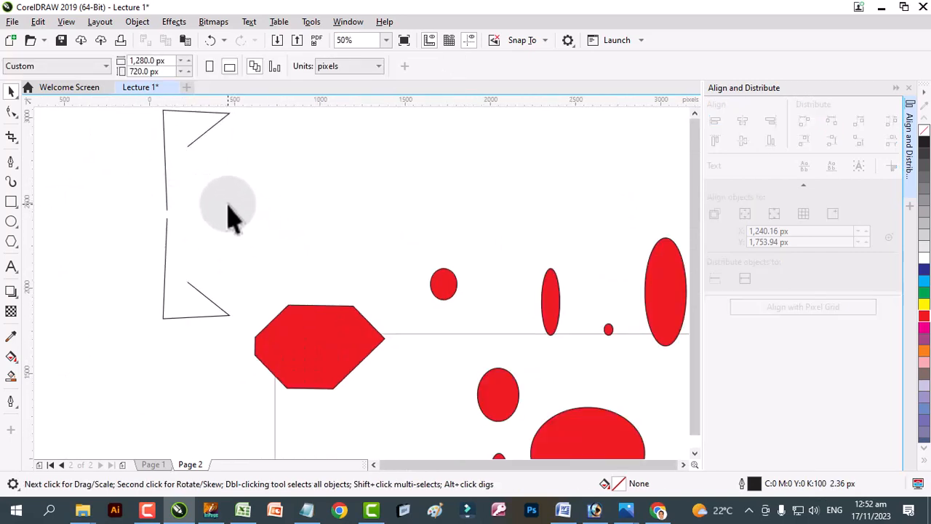
scroll(229, 216, down, 1)
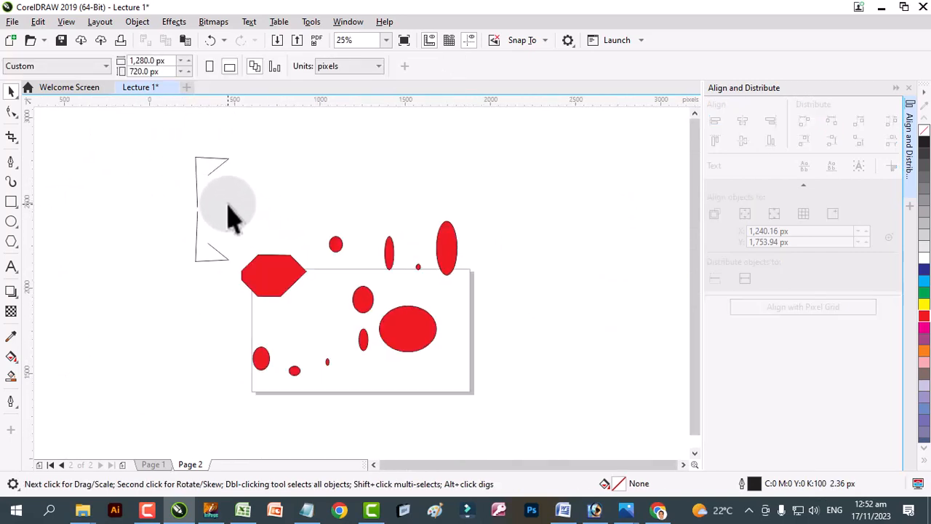
click(218, 168)
key(Delete)
- Make a horizontally mirrored copy of the remaining path and place it against the original's right side
click(202, 261)
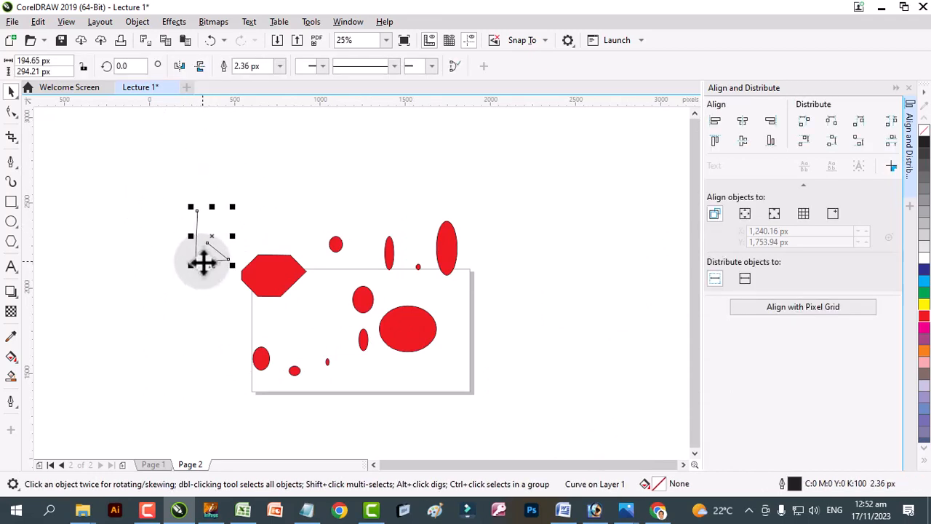
click(185, 64)
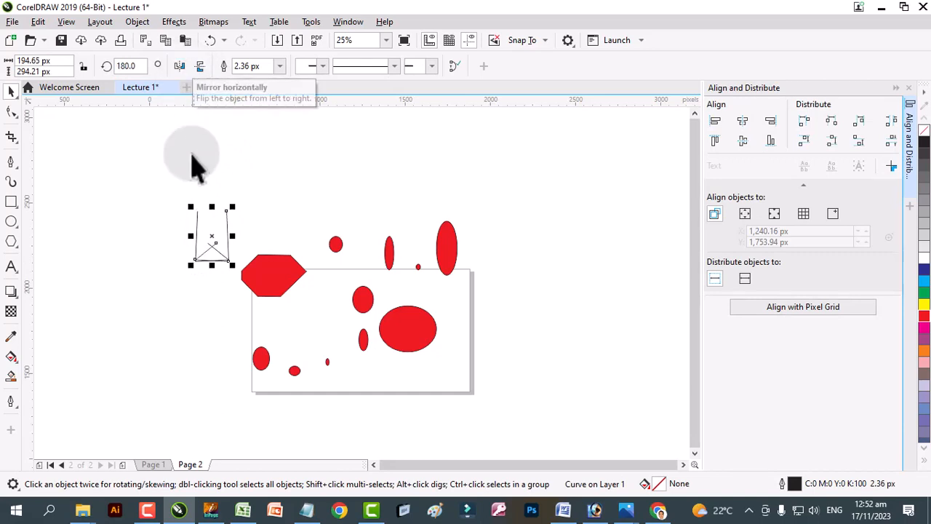
drag(221, 246, 252, 246)
click(307, 227)
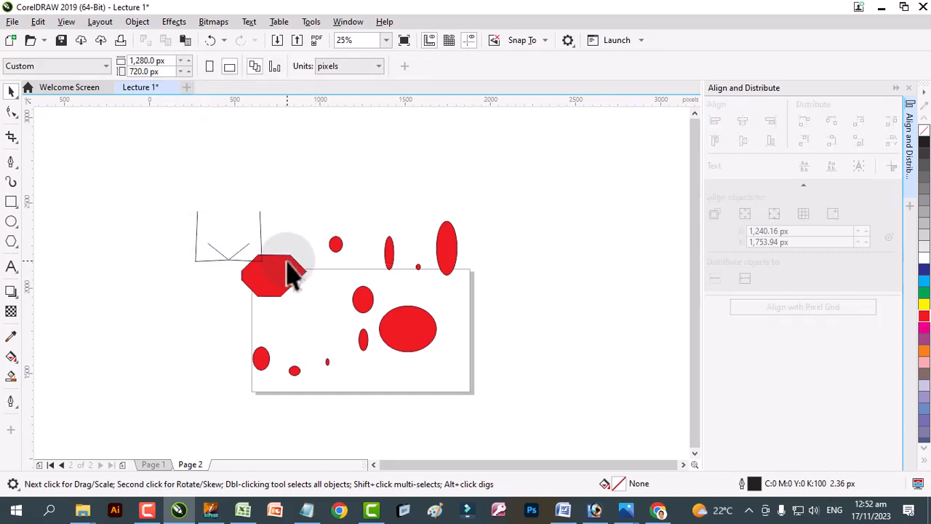
- Show the Pick tool variants, and highlight the introduction lesson in the Corel Draw course outline in Google Docs
scroll(240, 247, down, 5)
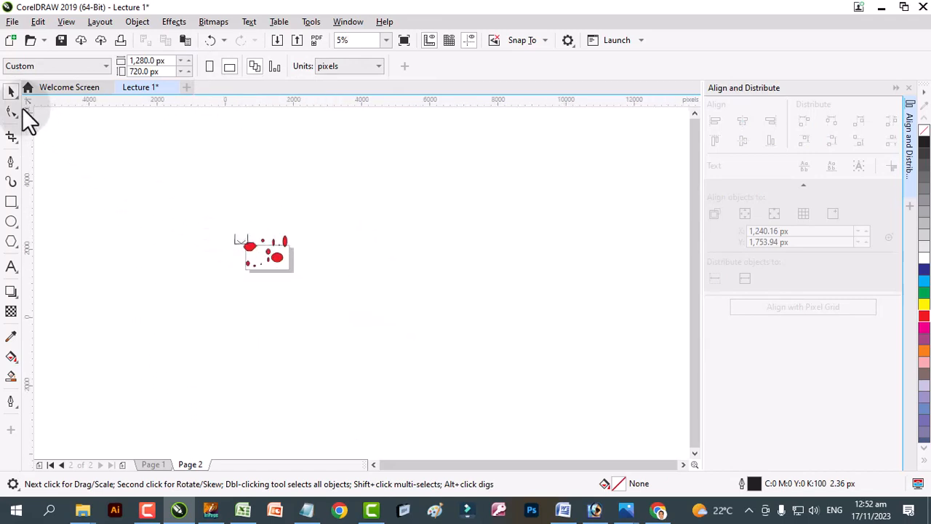
click(17, 98)
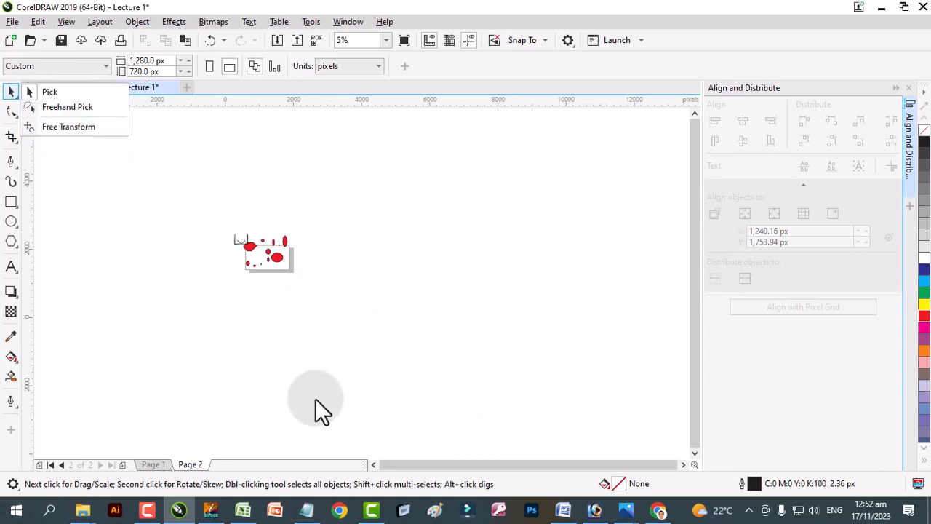
click(658, 509)
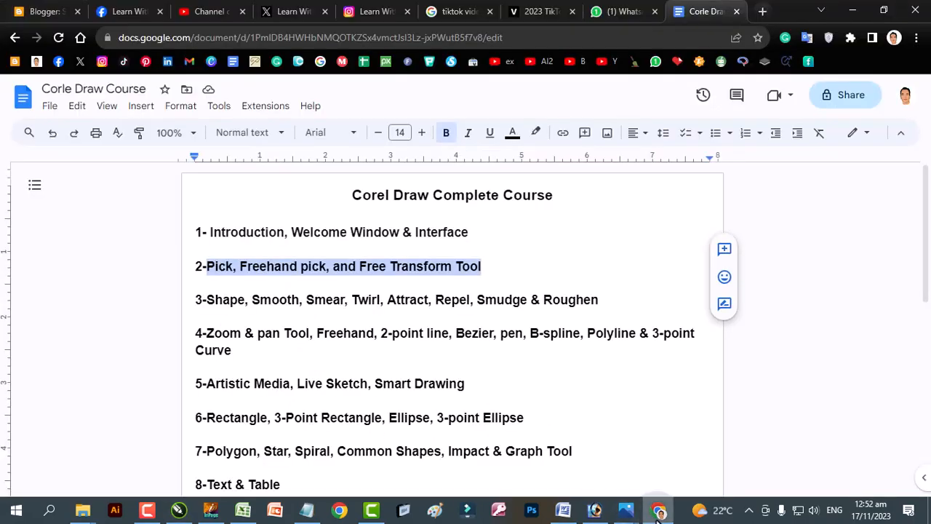
drag(210, 231, 446, 231)
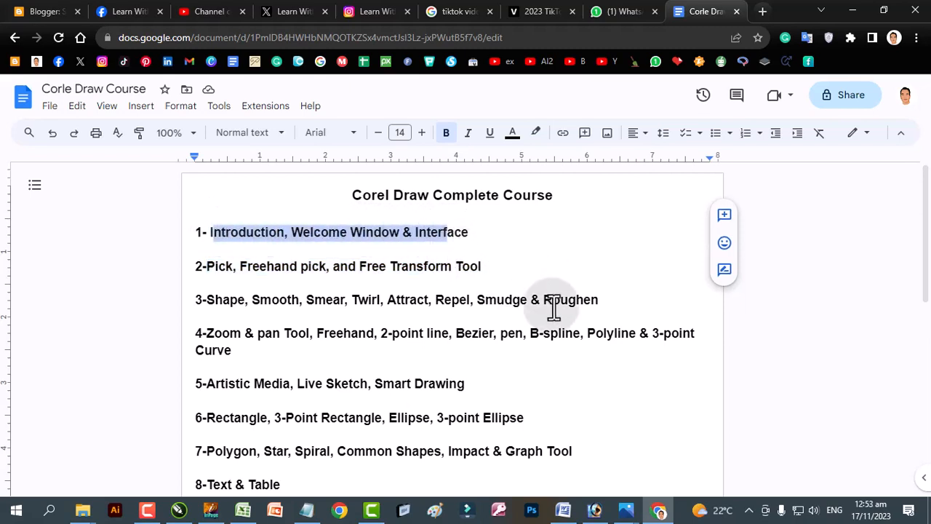